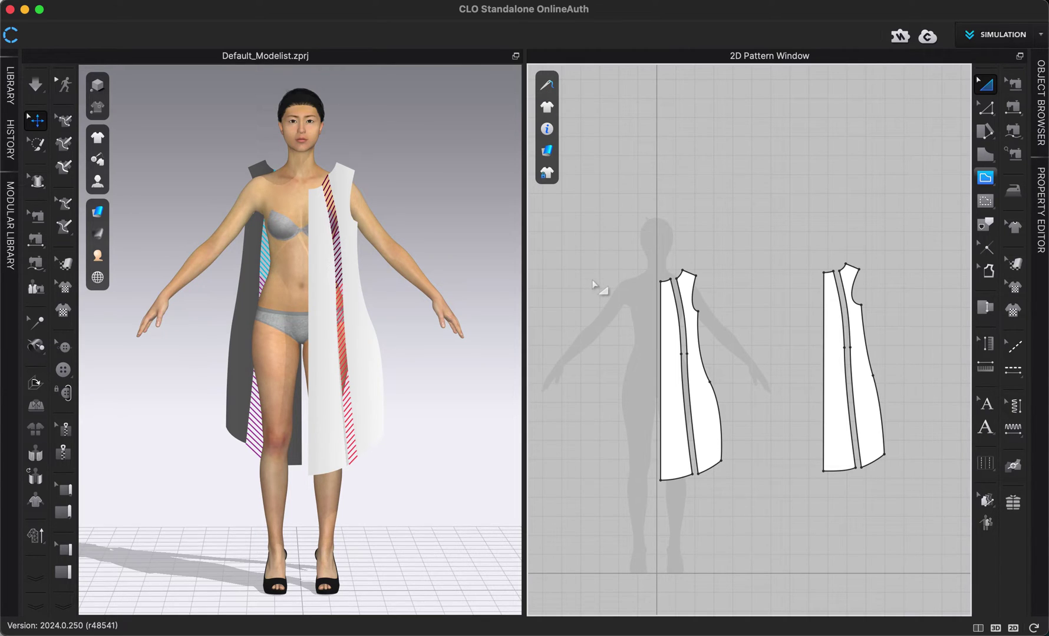
Try selecting the front and back half pieces and adjust the zoom.
left_click(683, 342)
left_click(564, 342)
left_click(662, 363)
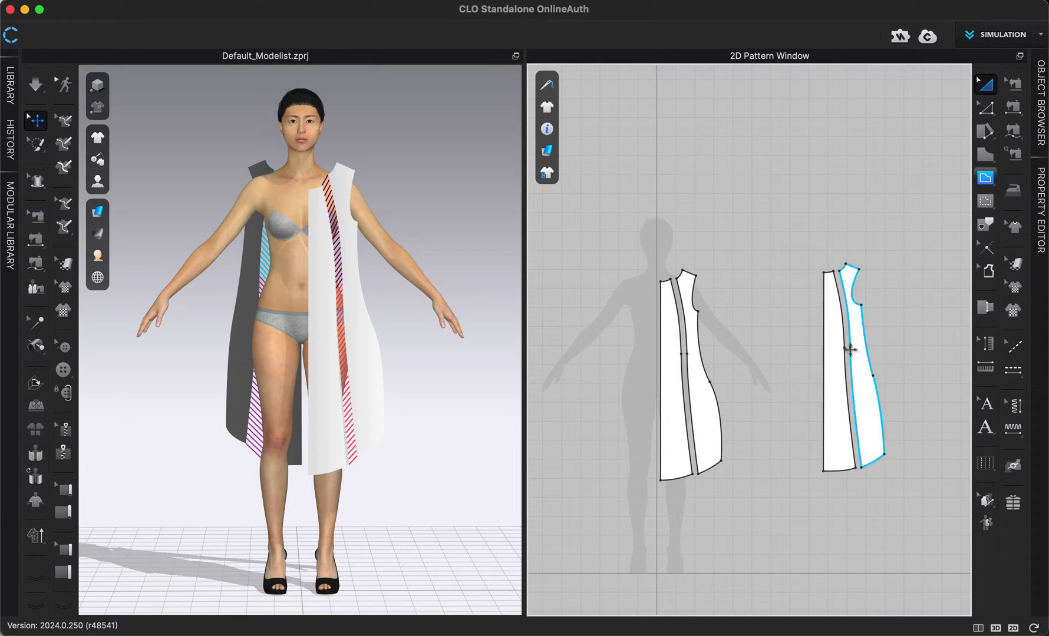
scroll(720, 349, "up", 3)
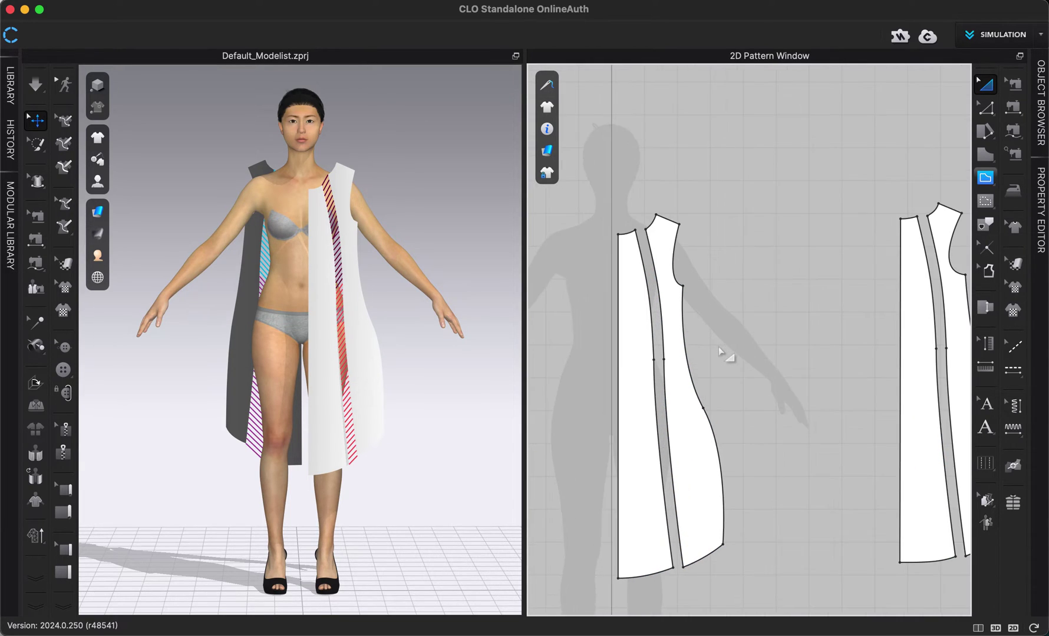
scroll(713, 348, "down", 1)
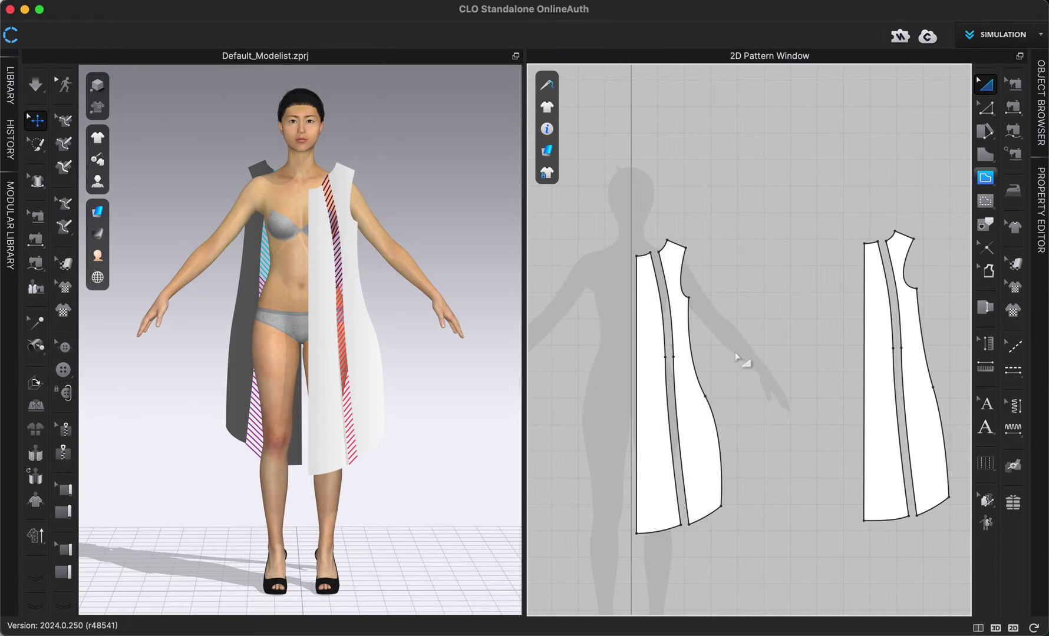
scroll(735, 353, "down", 1)
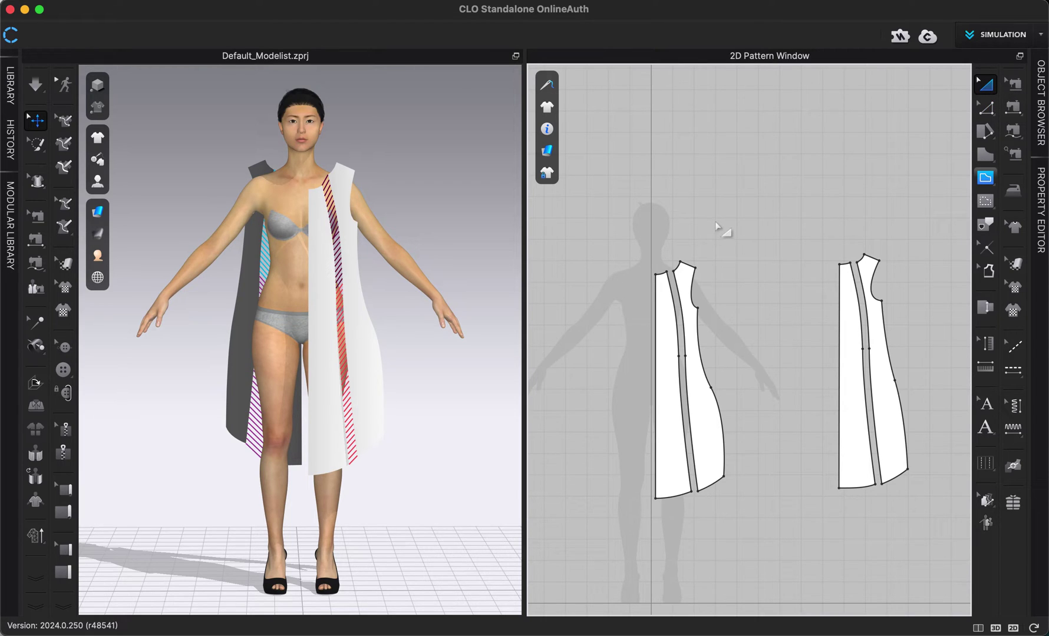
Mirror the front half with Symmetric Pattern (with Sewing), placing the copy beside the original.
left_click_drag(619, 227, 750, 544)
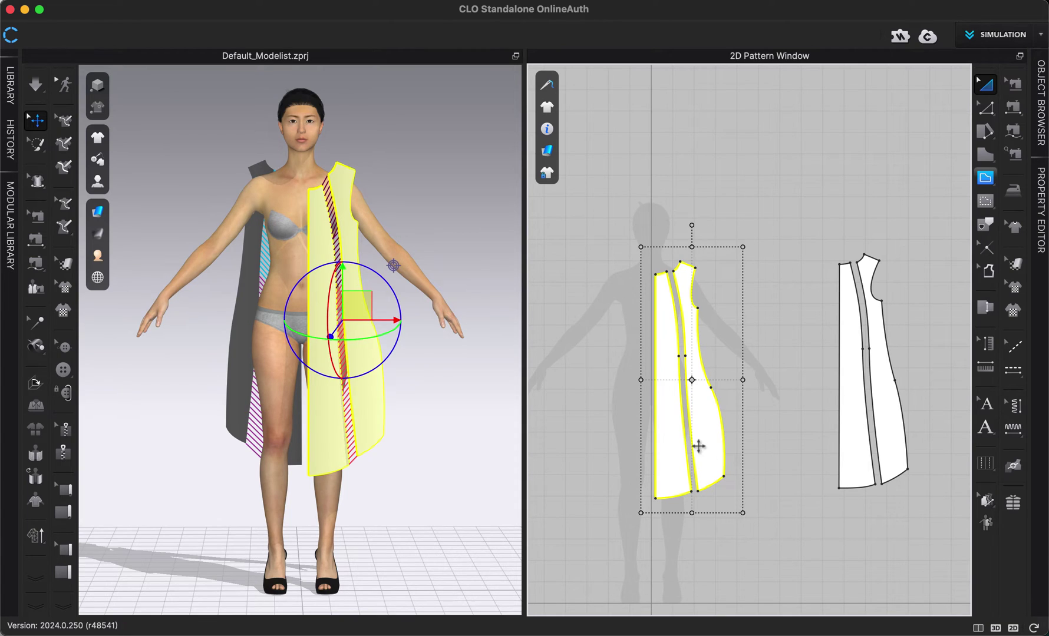
right_click(675, 425)
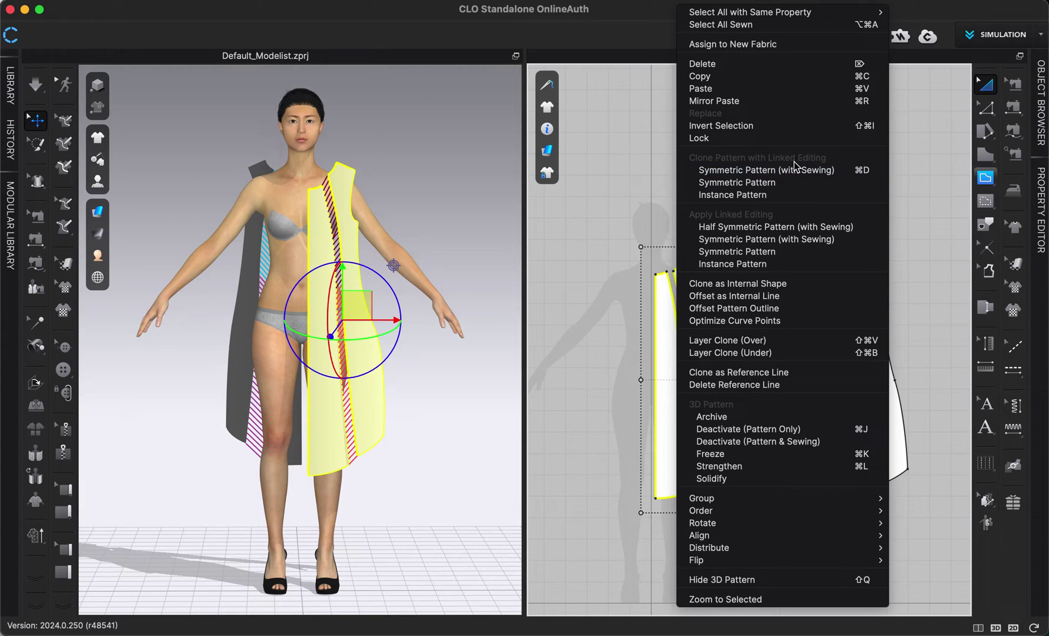
left_click(757, 171)
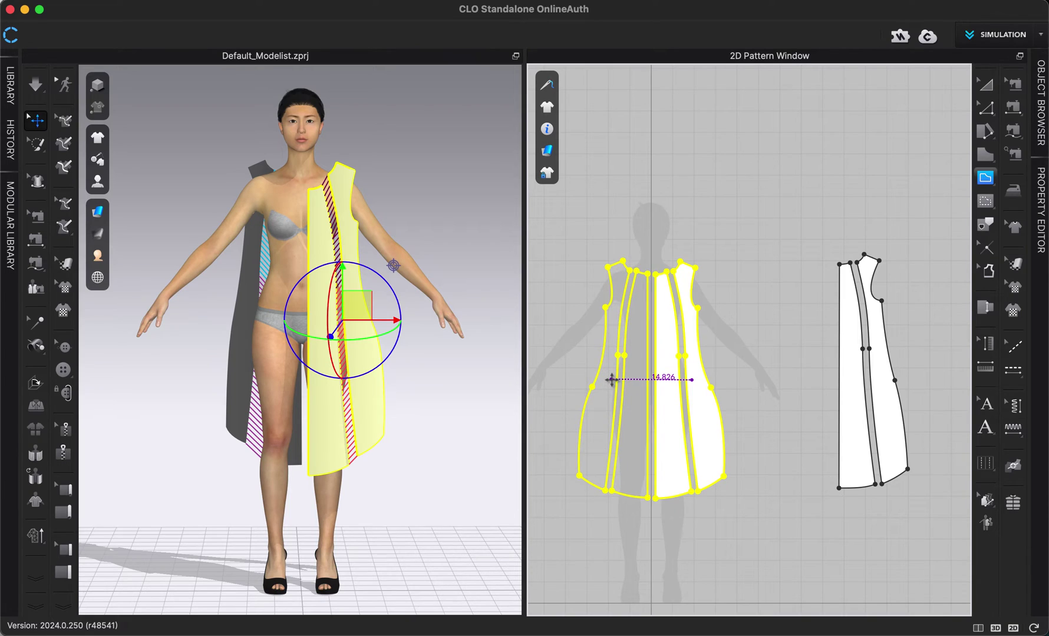
left_click(611, 380)
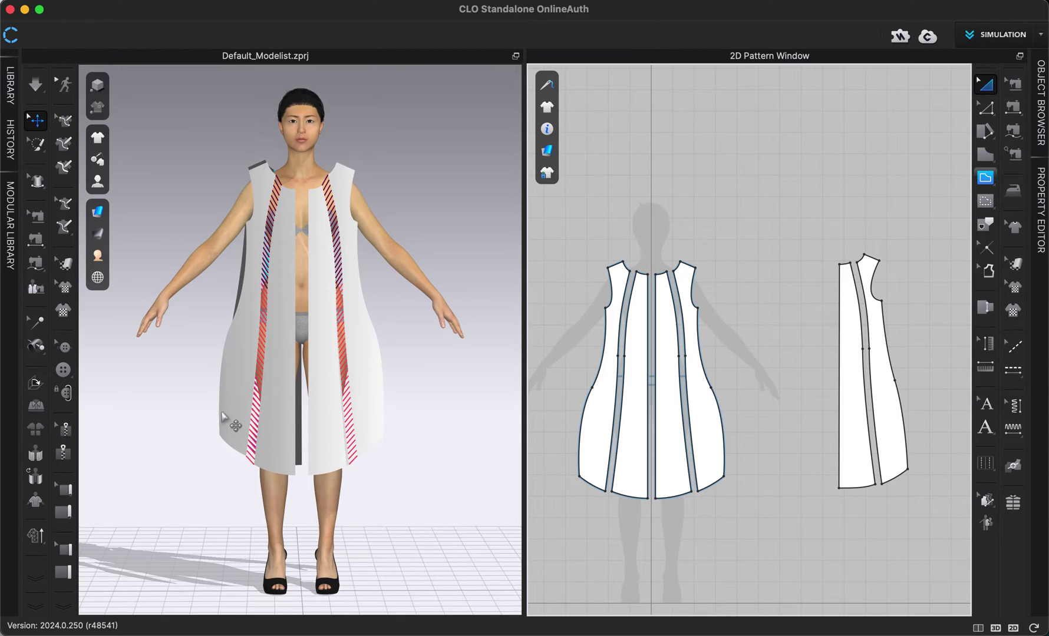
scroll(223, 419, "up", 2)
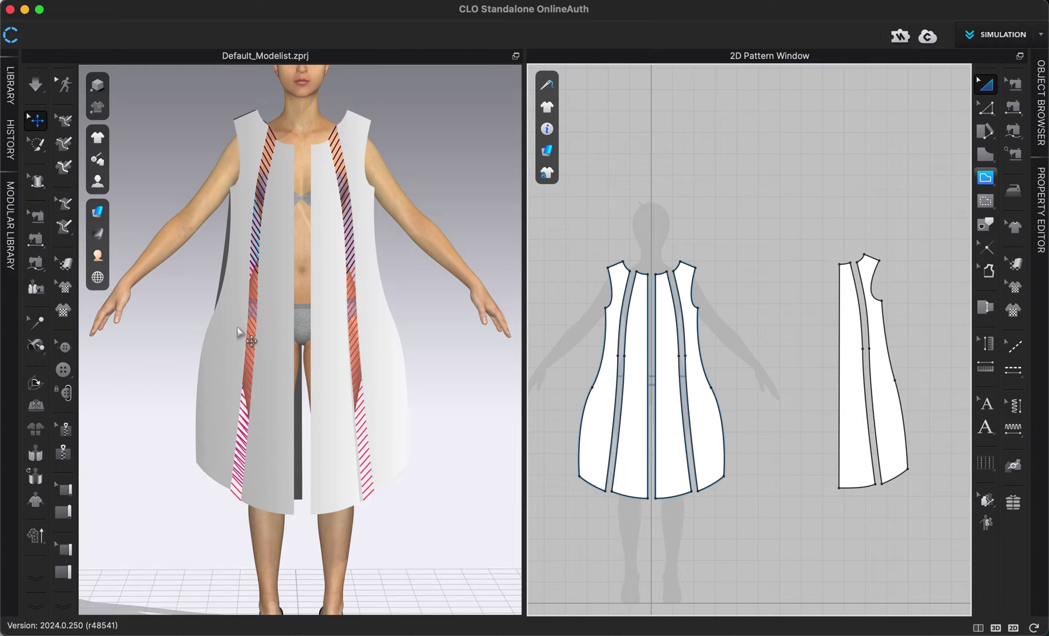
right_click_drag(238, 333, 274, 351)
Clone the back half with Symmetric Pattern, place it beside the original, and view the back.
left_click_drag(814, 235, 958, 518)
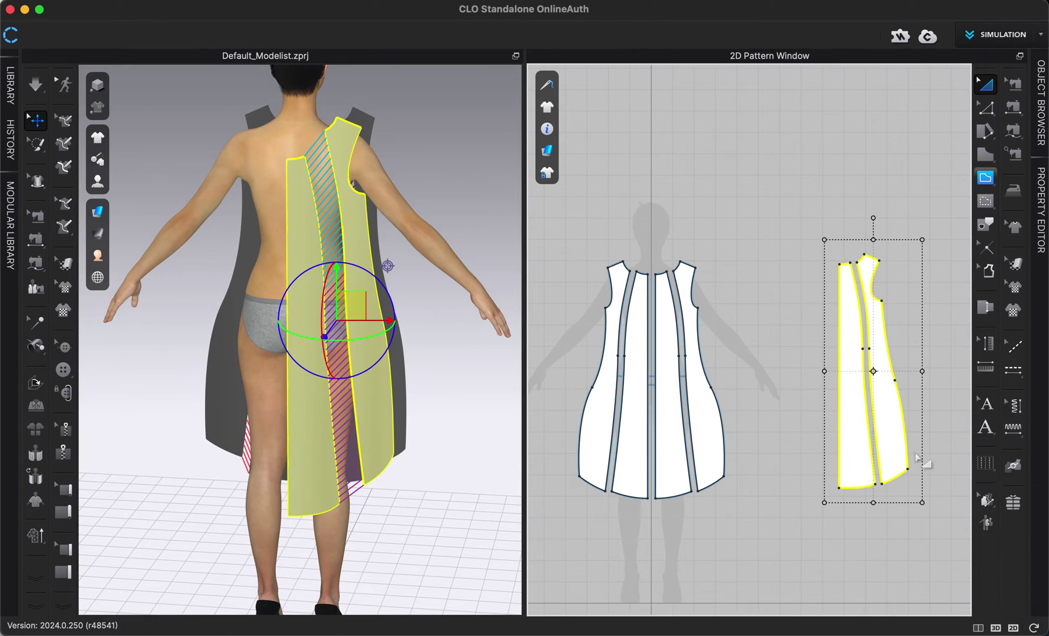
right_click(888, 416)
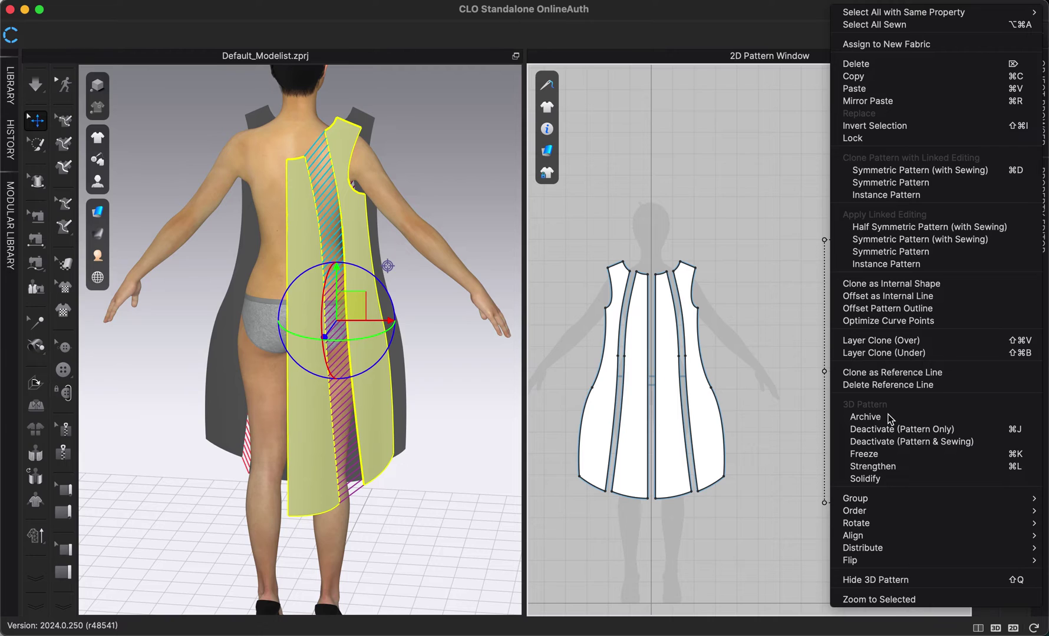
left_click(874, 186)
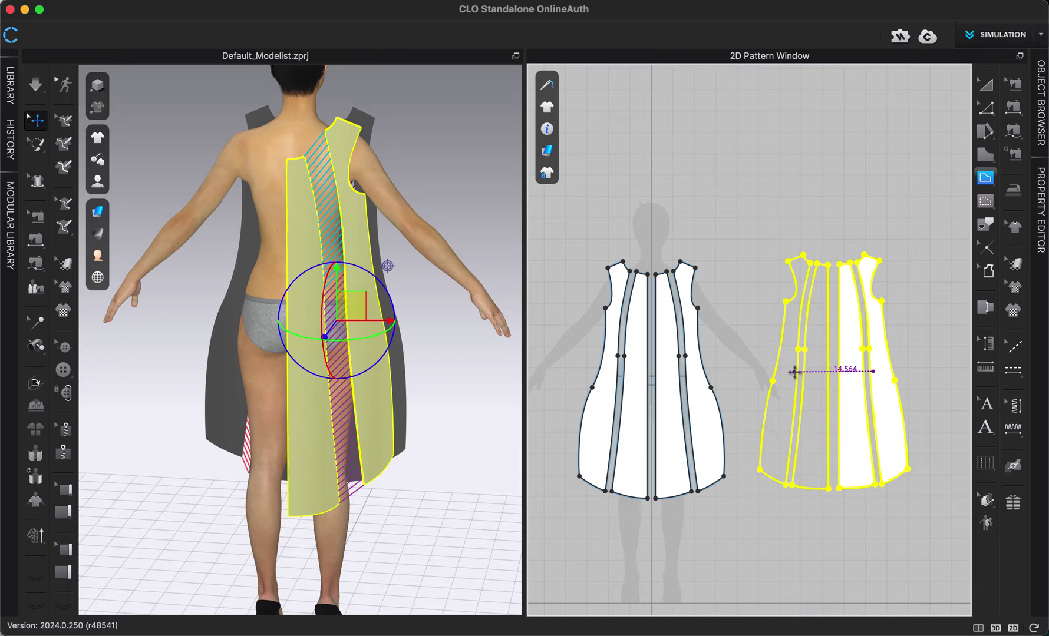
left_click(803, 382)
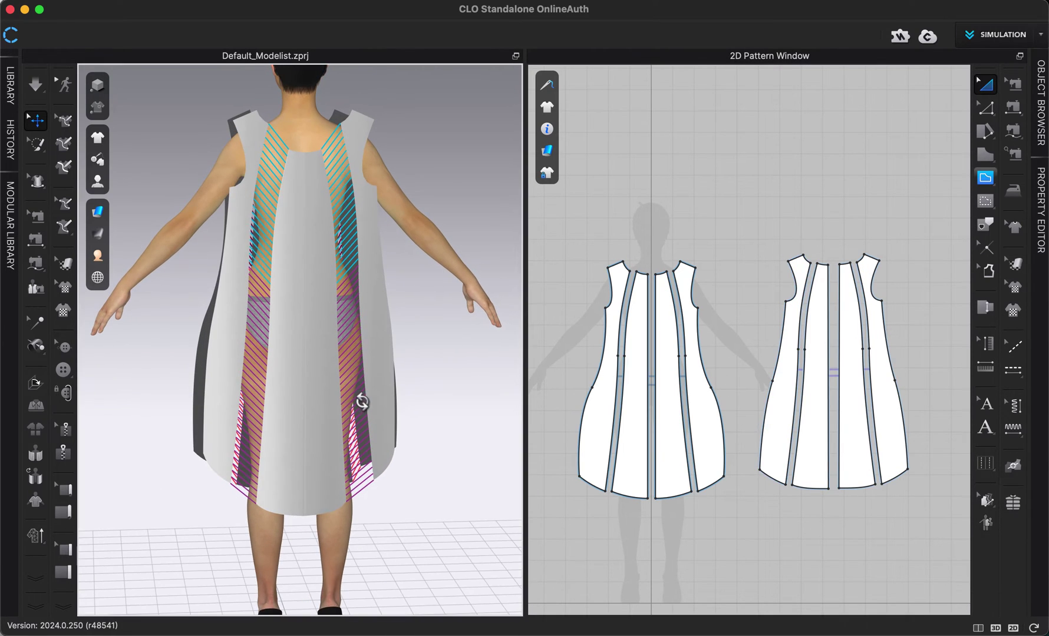
left_click(272, 364)
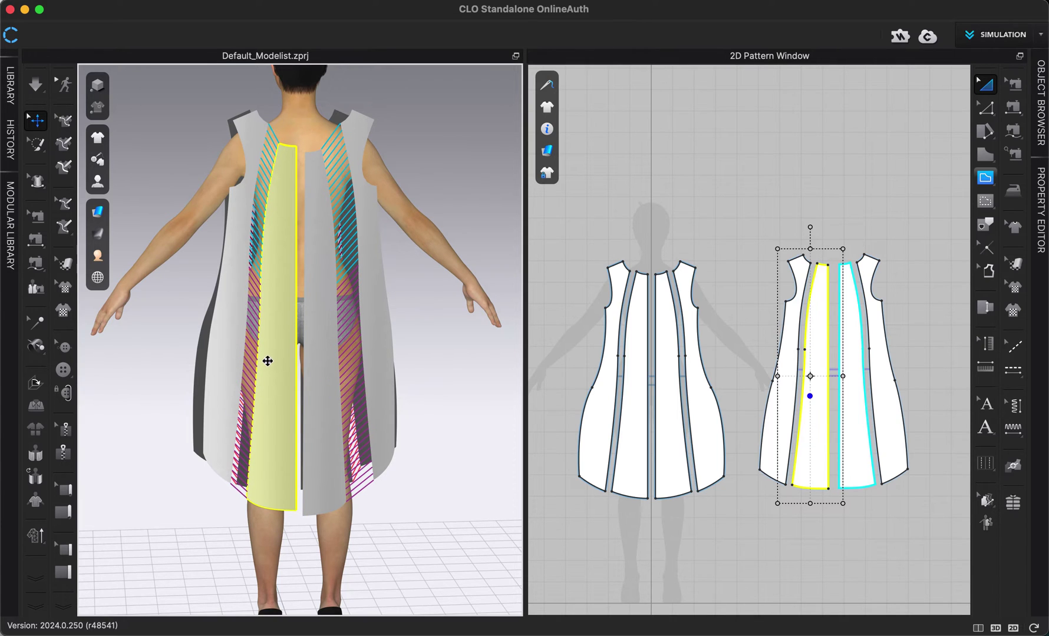
mouse_move(279, 362)
right_mouse_down()
mouse_move(316, 366)
mouse_move(327, 353)
mouse_move(298, 367)
mouse_move(406, 371)
mouse_move(367, 376)
mouse_move(276, 356)
right_mouse_up()
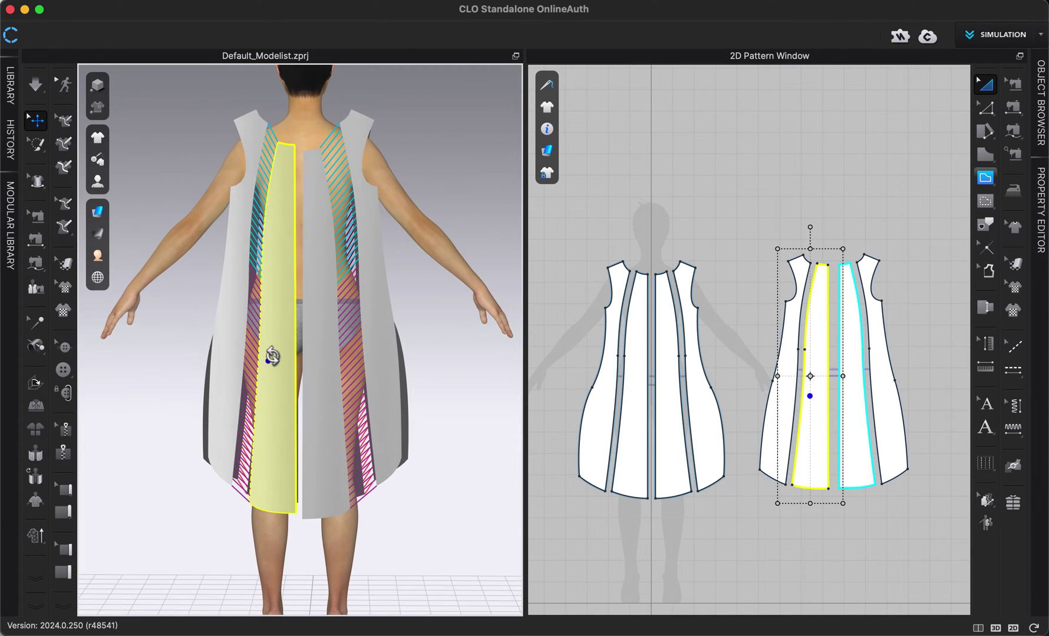
left_click(1013, 83)
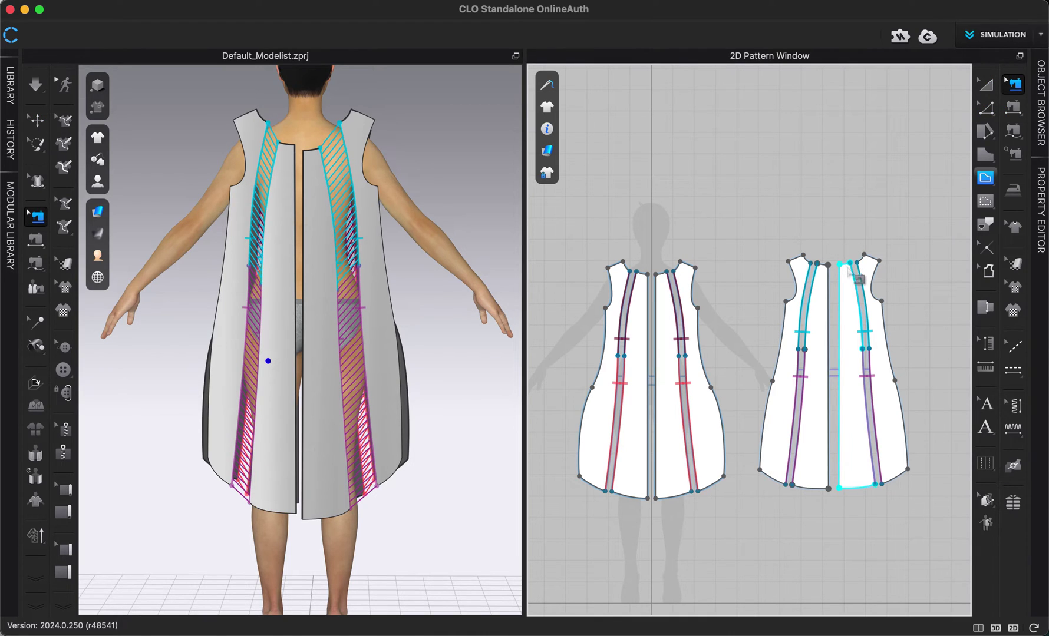
Shorten the right back panel's upper sewing, move its end point, and add a seam along the upper edge.
left_click_drag(863, 290, 866, 300)
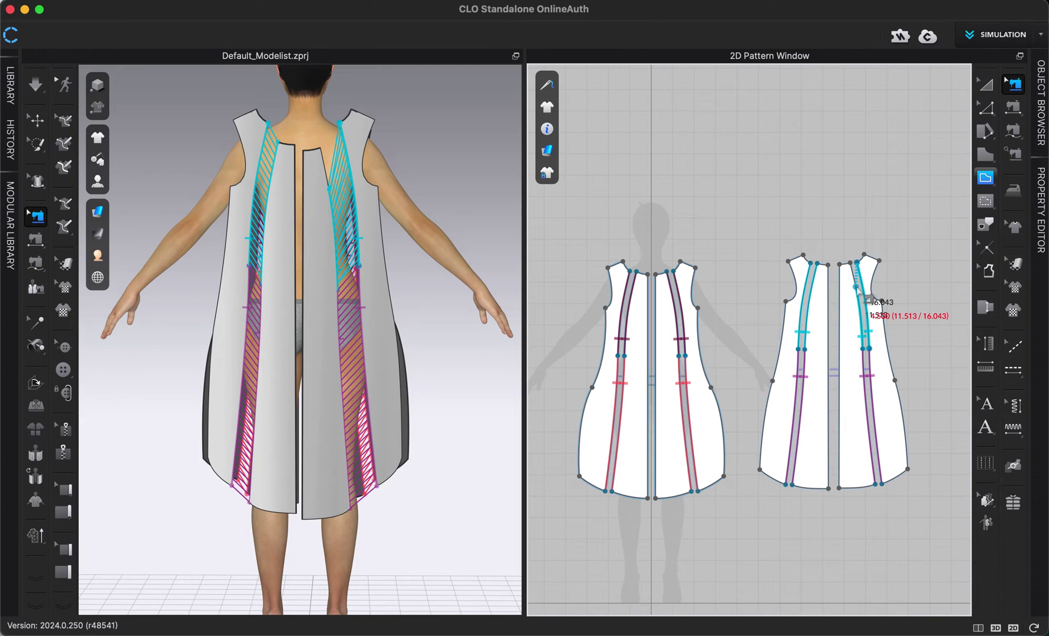
mouse_move(864, 296)
left_mouse_down()
mouse_move(861, 275)
mouse_move(866, 308)
left_mouse_up()
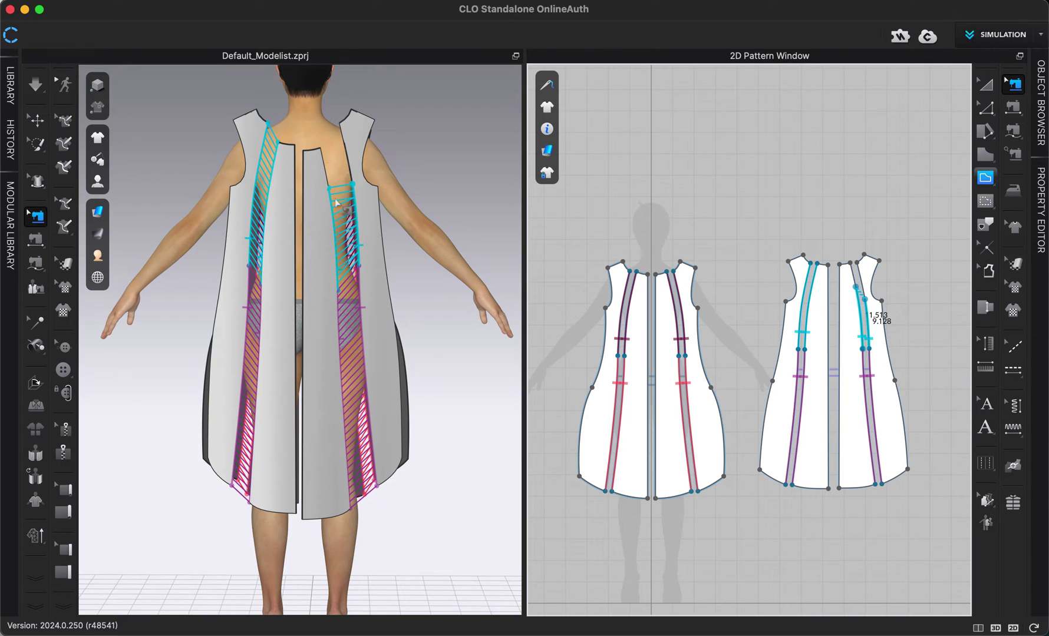
left_click_drag(851, 293, 850, 216)
right_click(707, 243)
left_click(562, 245)
left_click(986, 84)
right_click_drag(321, 325, 480, 316)
left_click(985, 108)
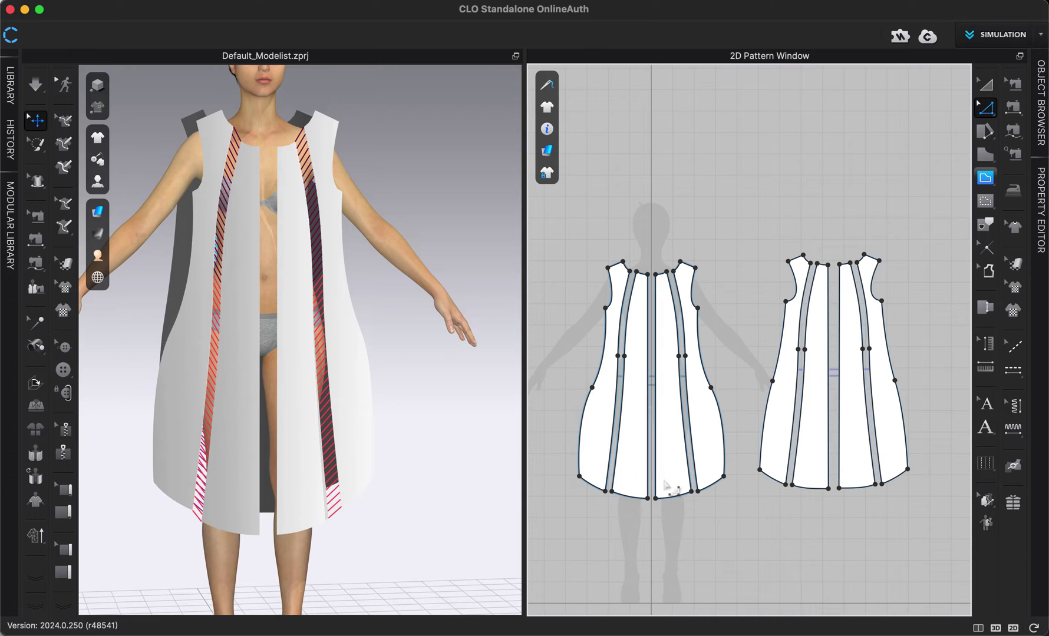
Raise the centre front panels' hems into a smooth rounded curve.
mouse_move(670, 496)
left_mouse_down()
mouse_move(682, 487)
mouse_move(671, 480)
left_mouse_up()
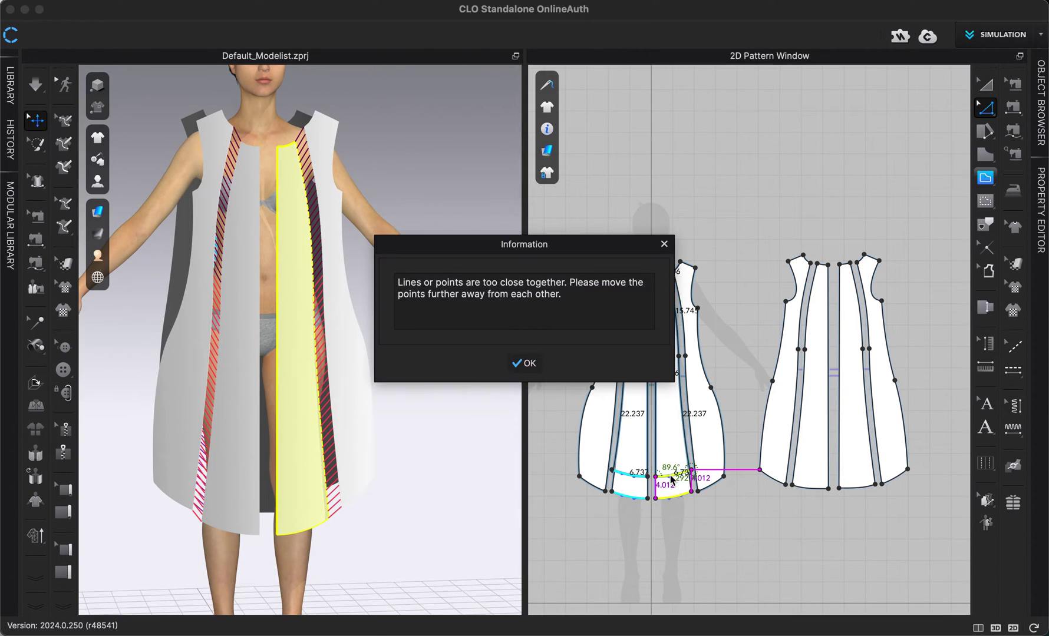
left_click(511, 362)
scroll(670, 494, "up", 5)
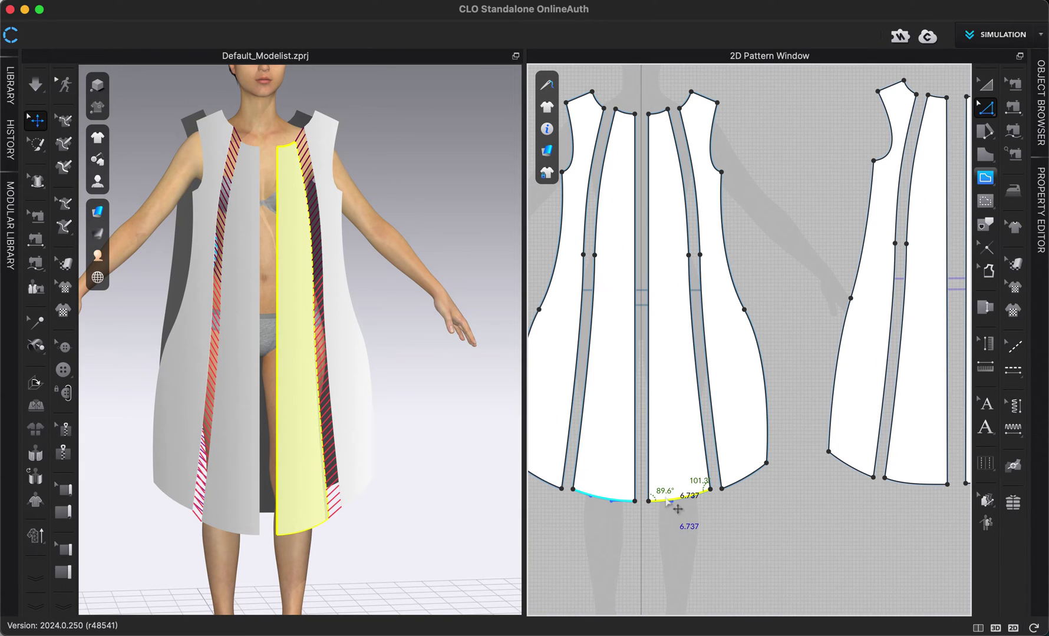
left_click_drag(665, 488, 675, 466)
left_click(664, 506)
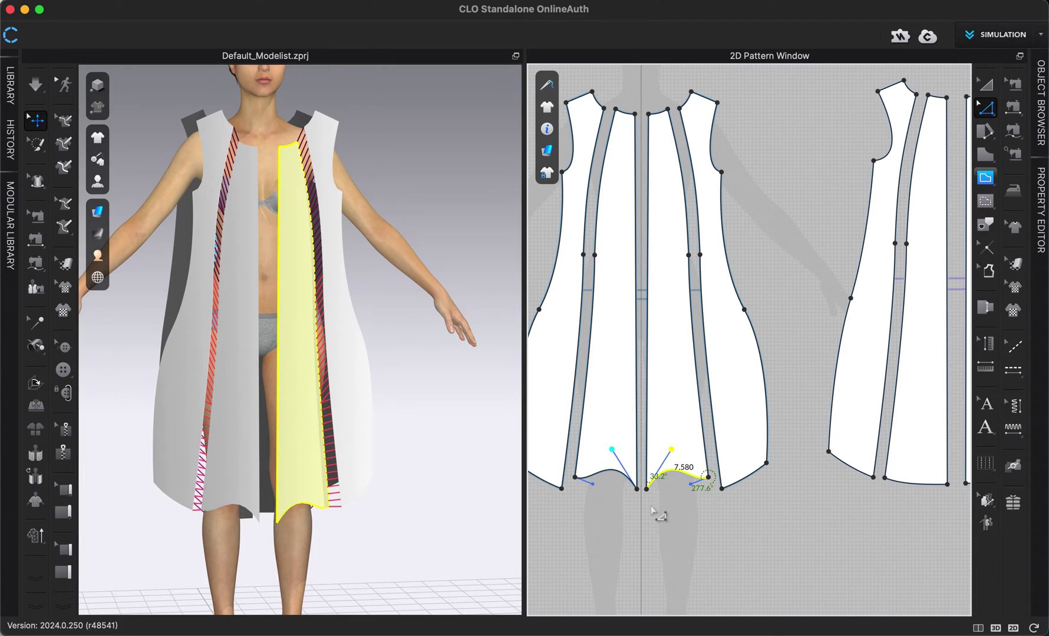
key("super+z")
key("super+shift+z")
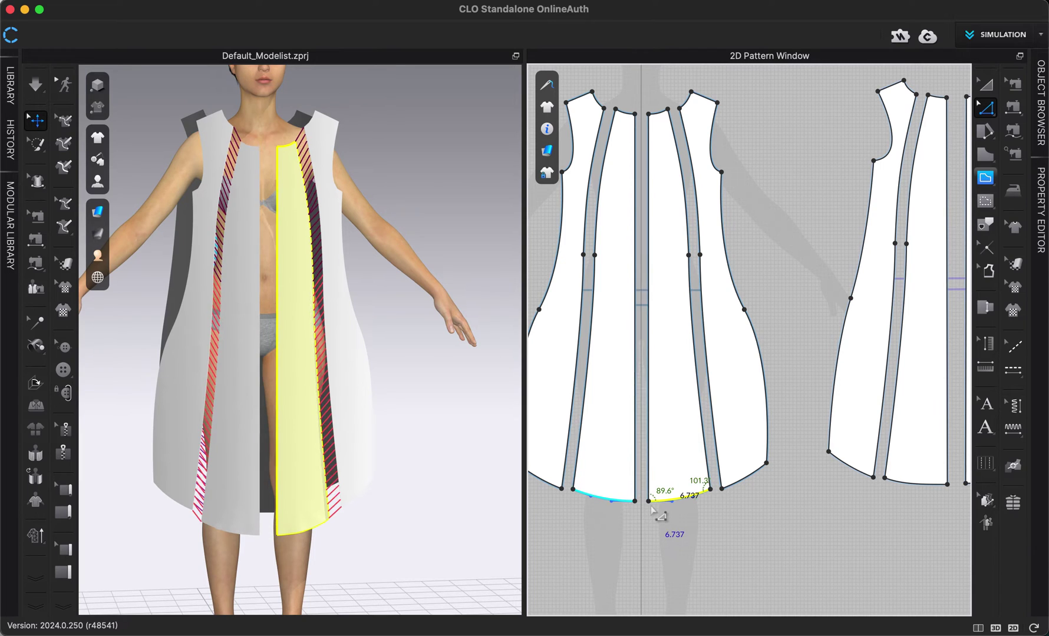
scroll(448, 495, "down", 3)
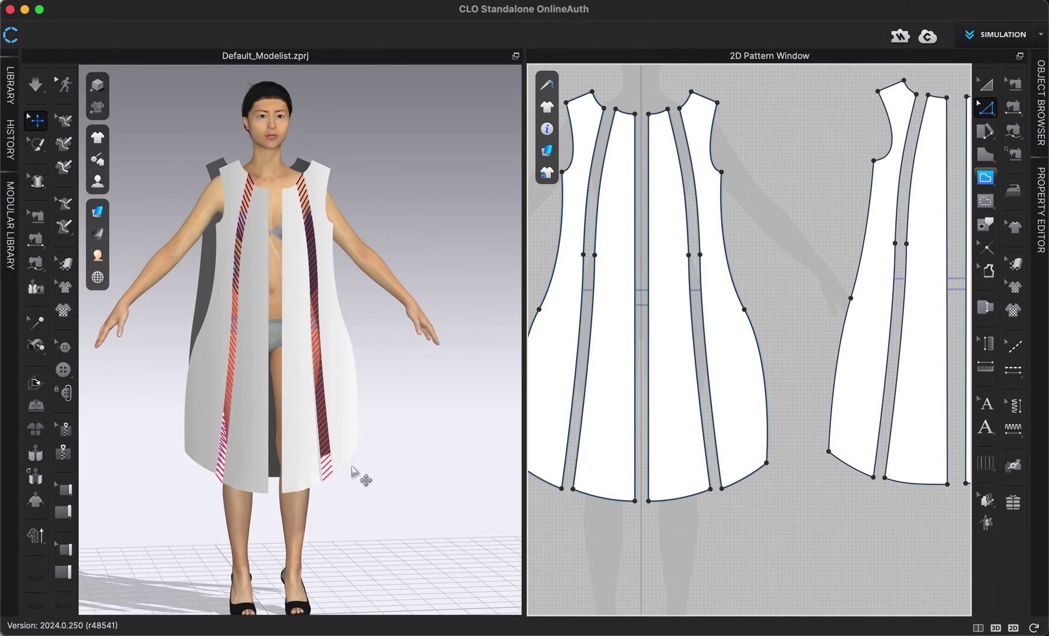
left_click(991, 84)
scroll(763, 203, "down", 1)
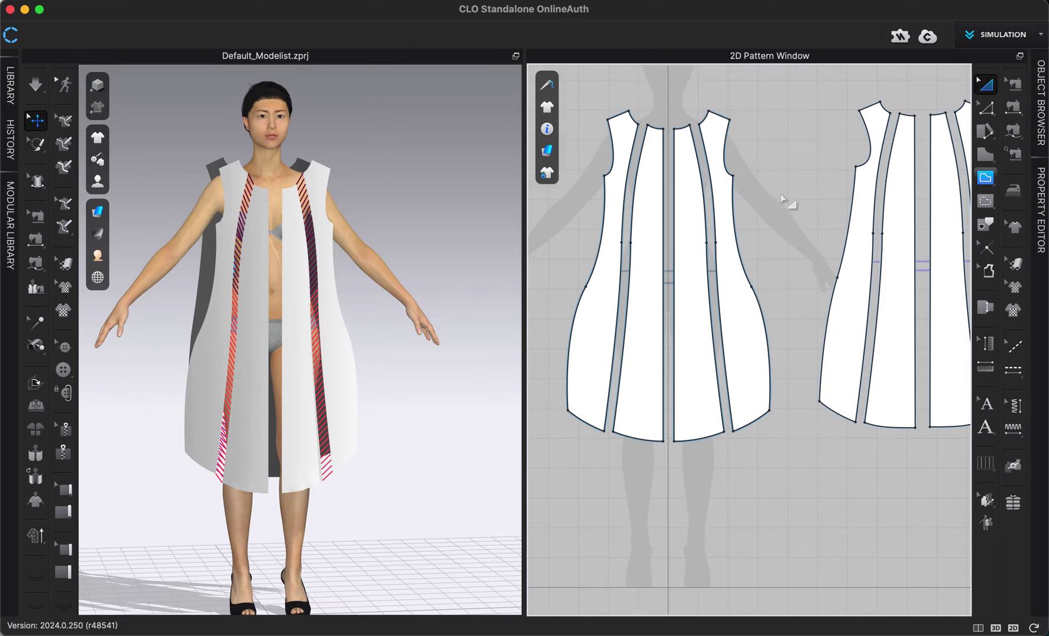
scroll(747, 218, "up", 1)
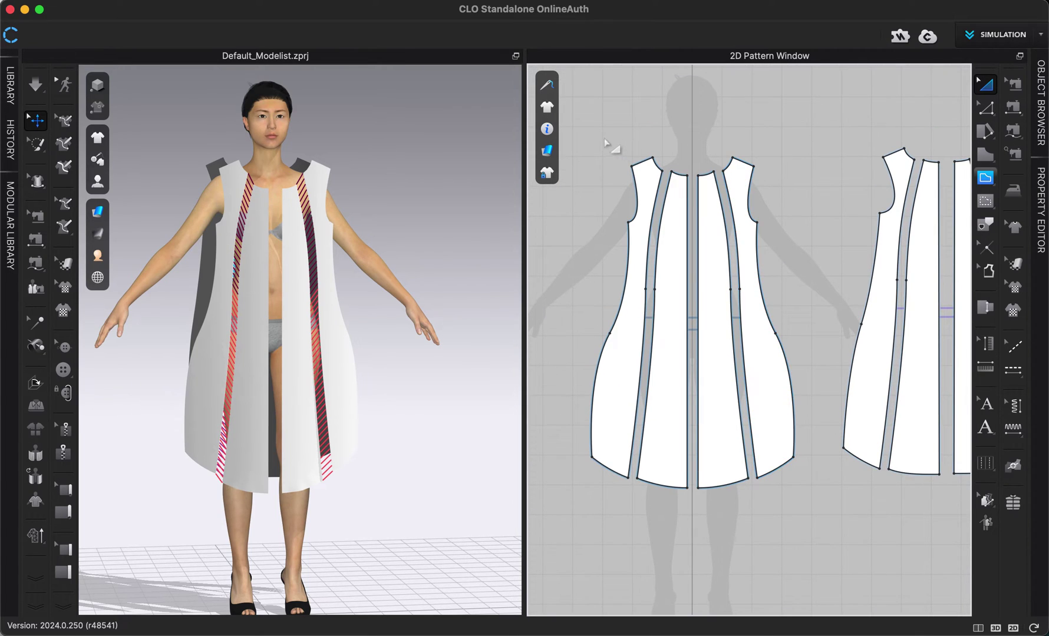
Delete the left front half, then create a linked instance copy of the front half and delete it.
left_click(640, 177)
left_click(678, 202, "shift")
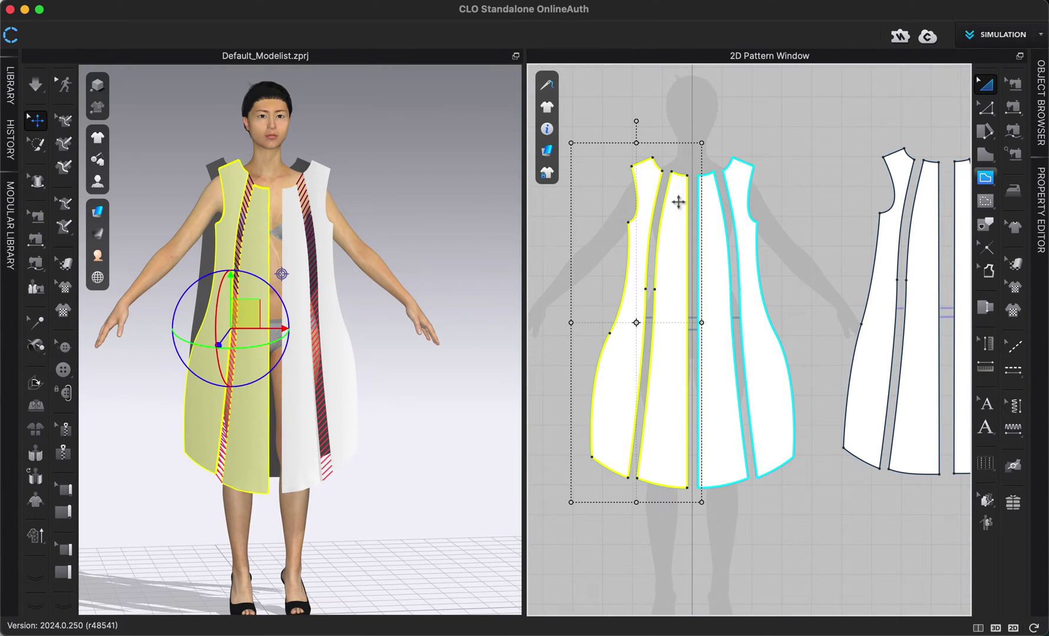
key("Delete")
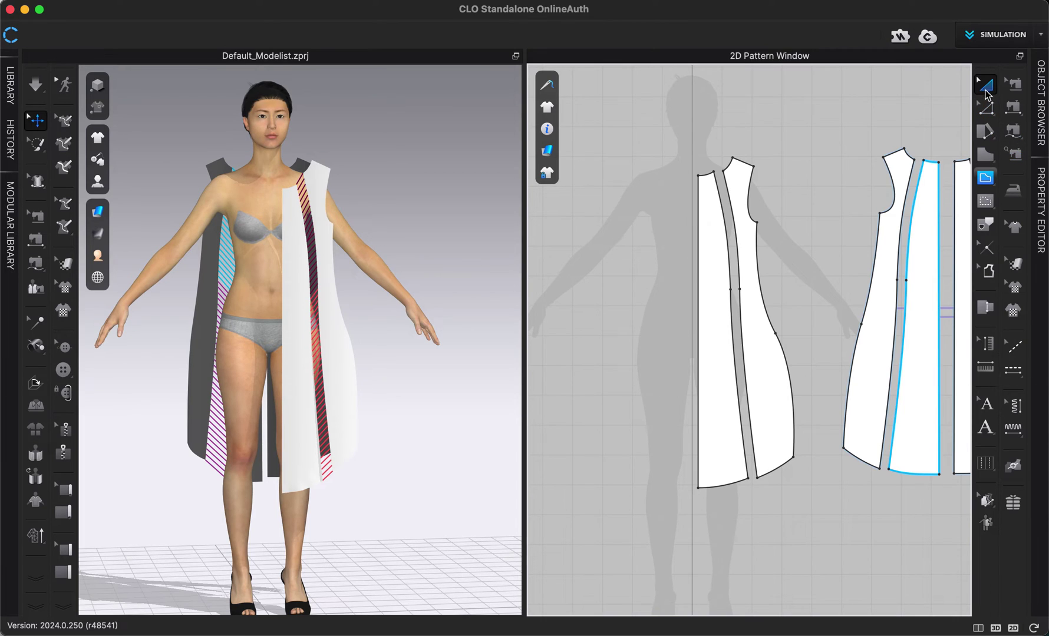
left_click_drag(668, 107, 817, 510)
right_click(760, 399)
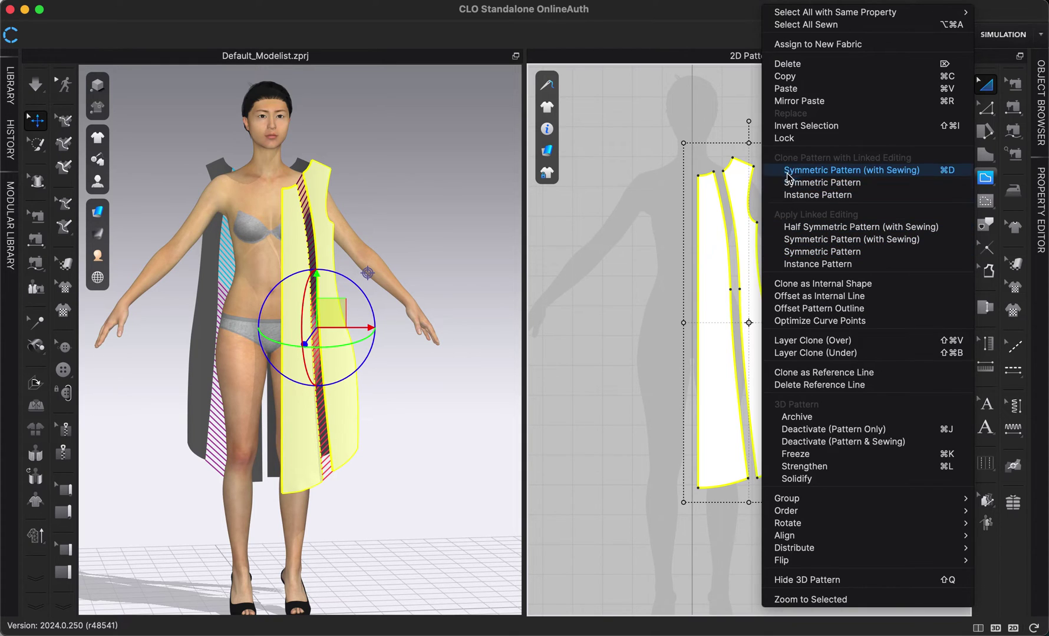
left_click(812, 198)
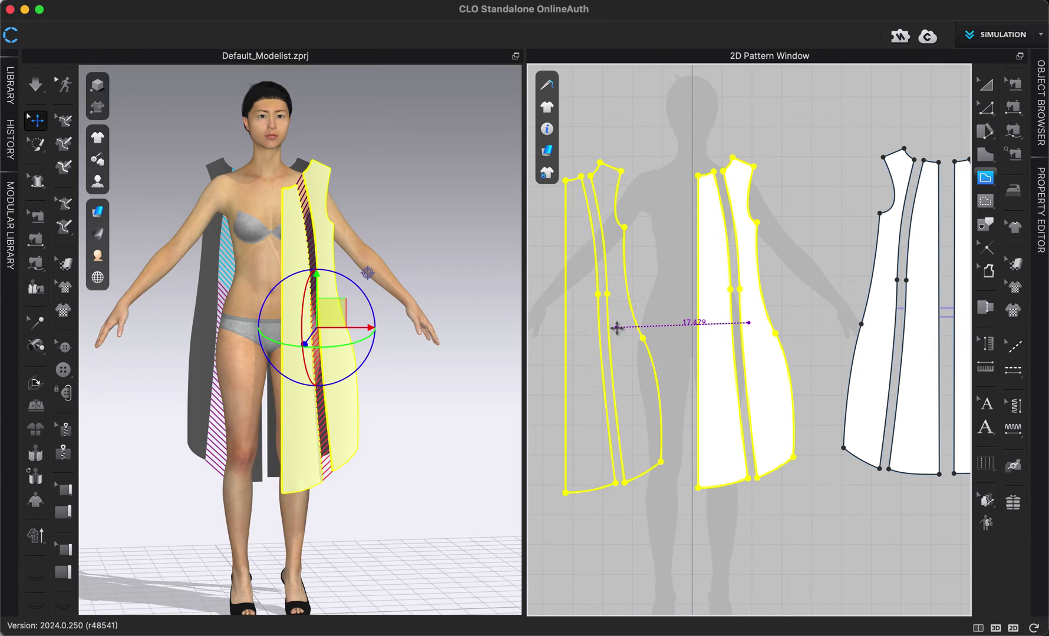
left_click(619, 335)
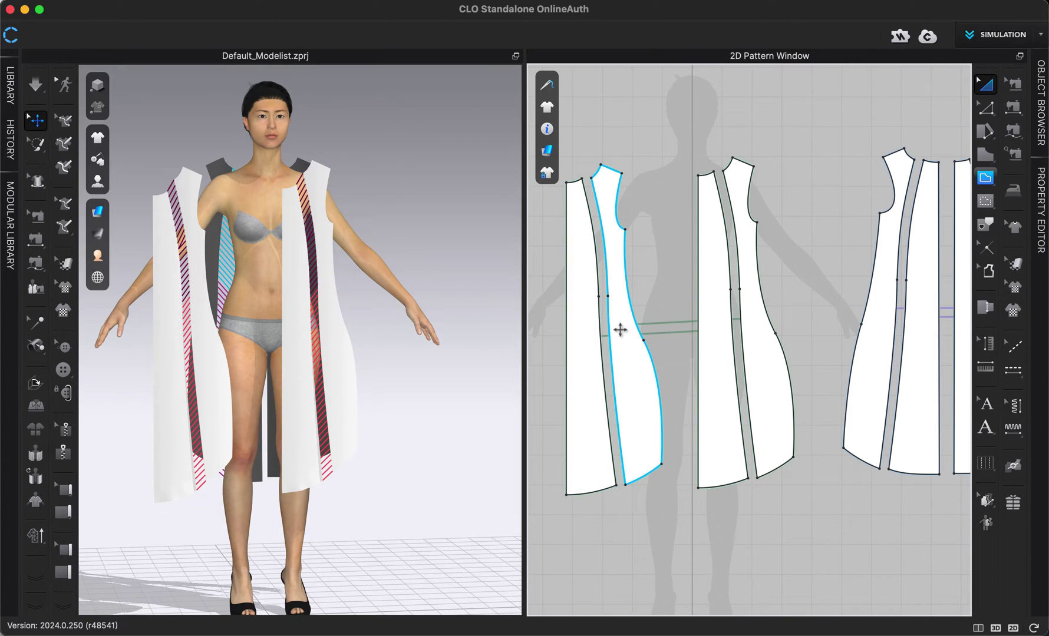
left_click(595, 344)
key("Delete")
left_click(645, 353)
key("Delete")
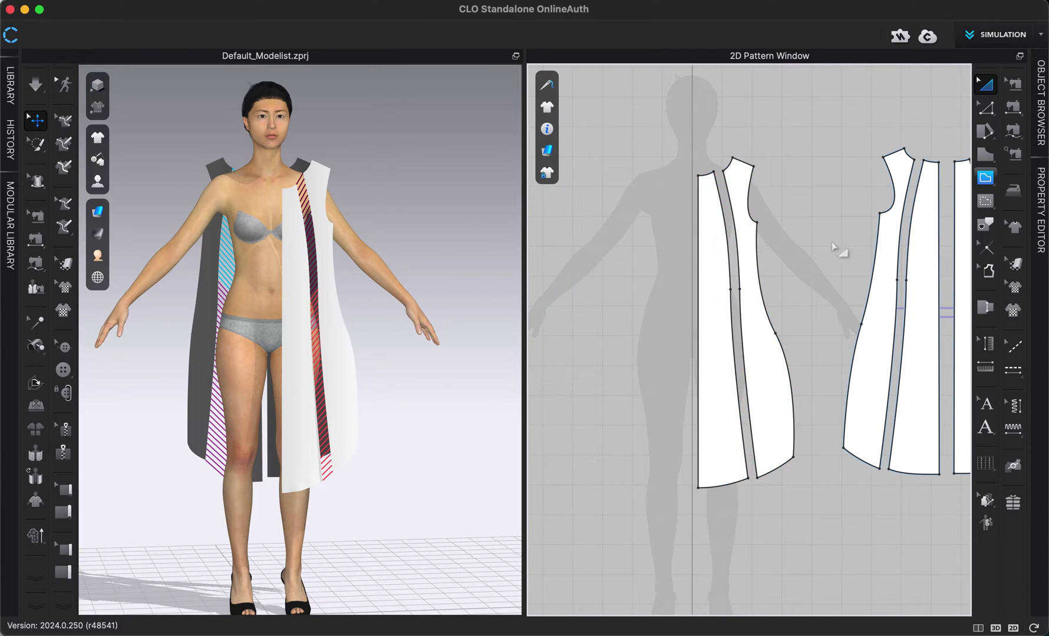
Copy the front half pieces and Mirror Paste them beside the centre line.
left_click_drag(684, 147, 822, 557)
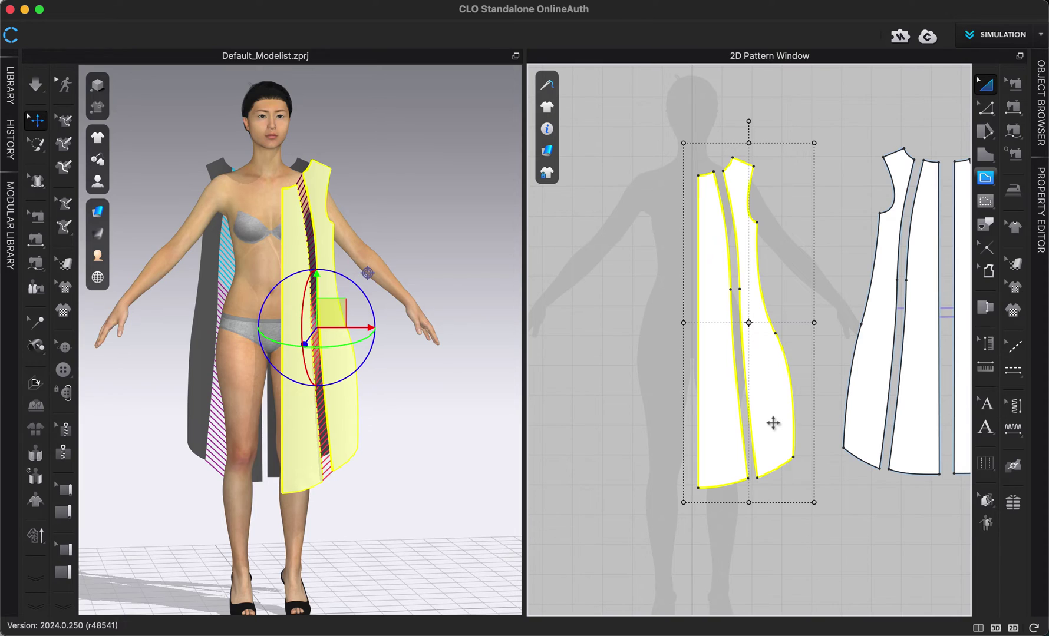
right_click(773, 423)
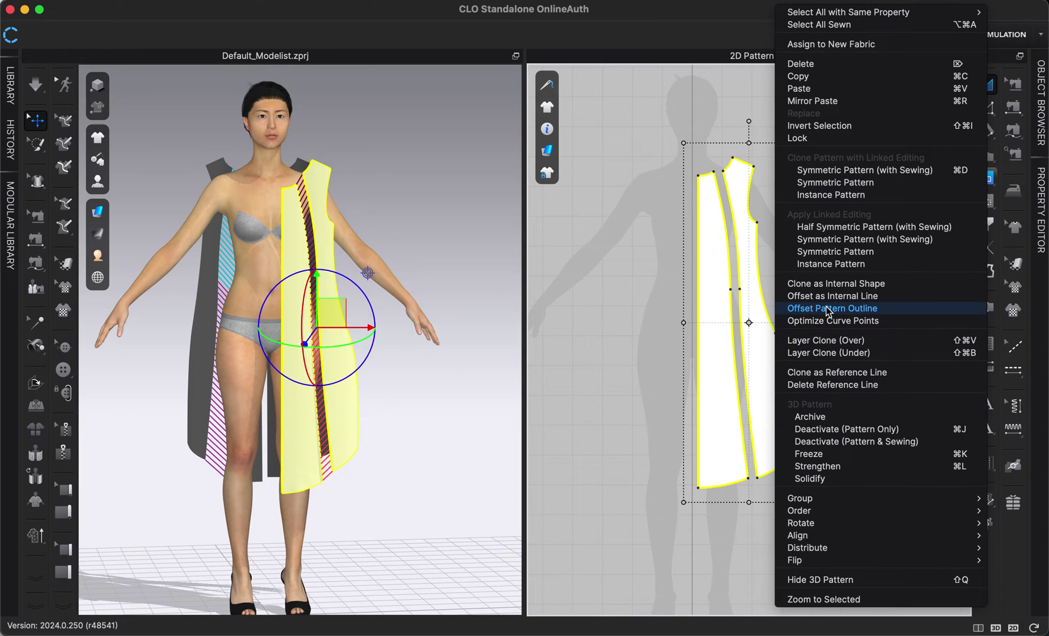
left_click(803, 77)
right_click(667, 319)
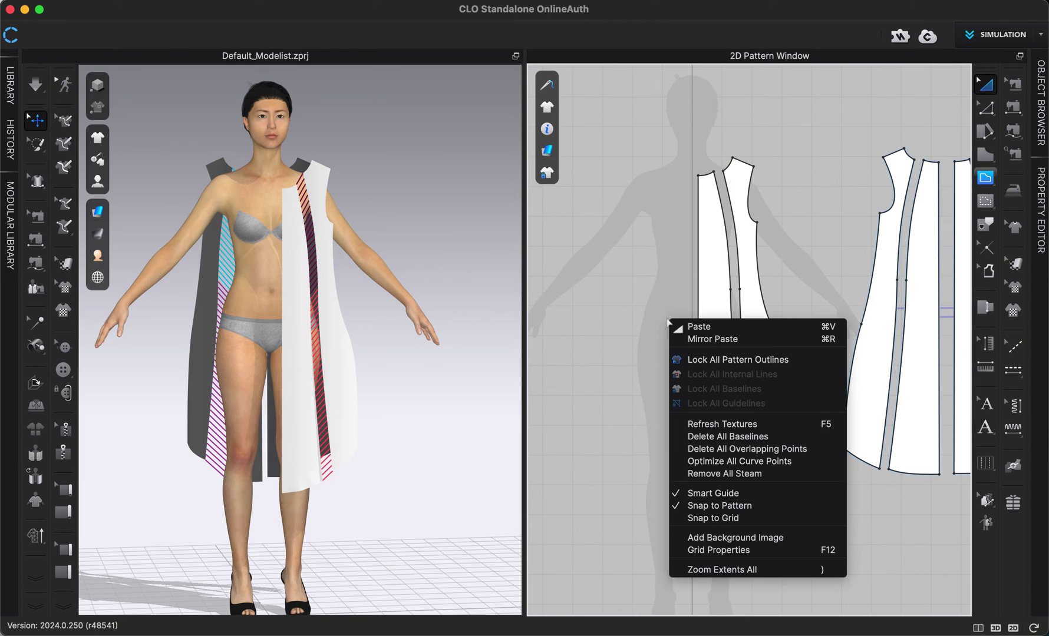
left_click(716, 339)
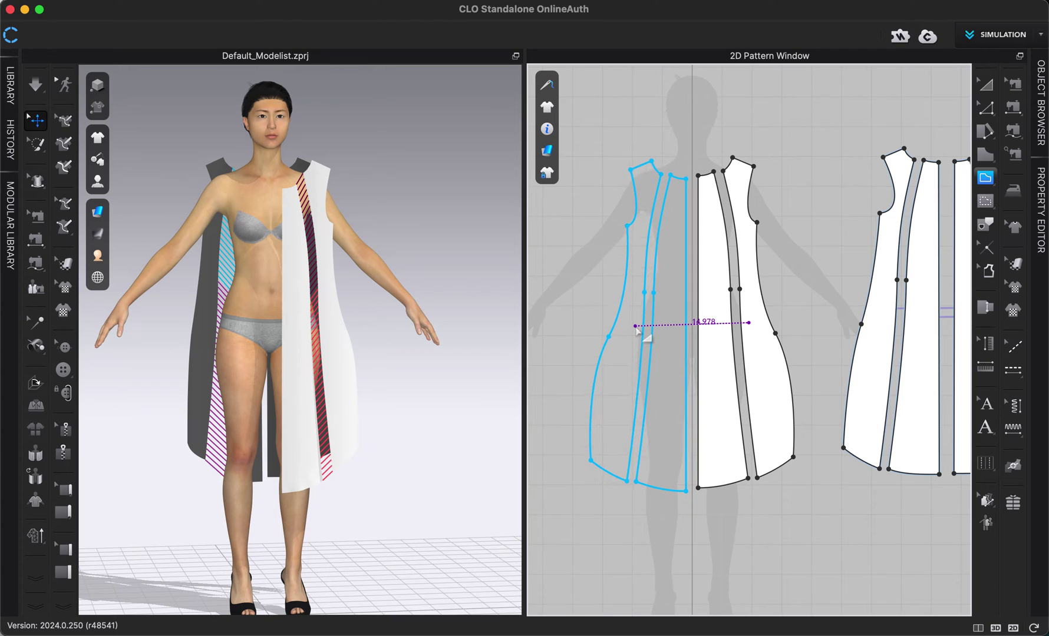
left_click(635, 325)
left_click(856, 265)
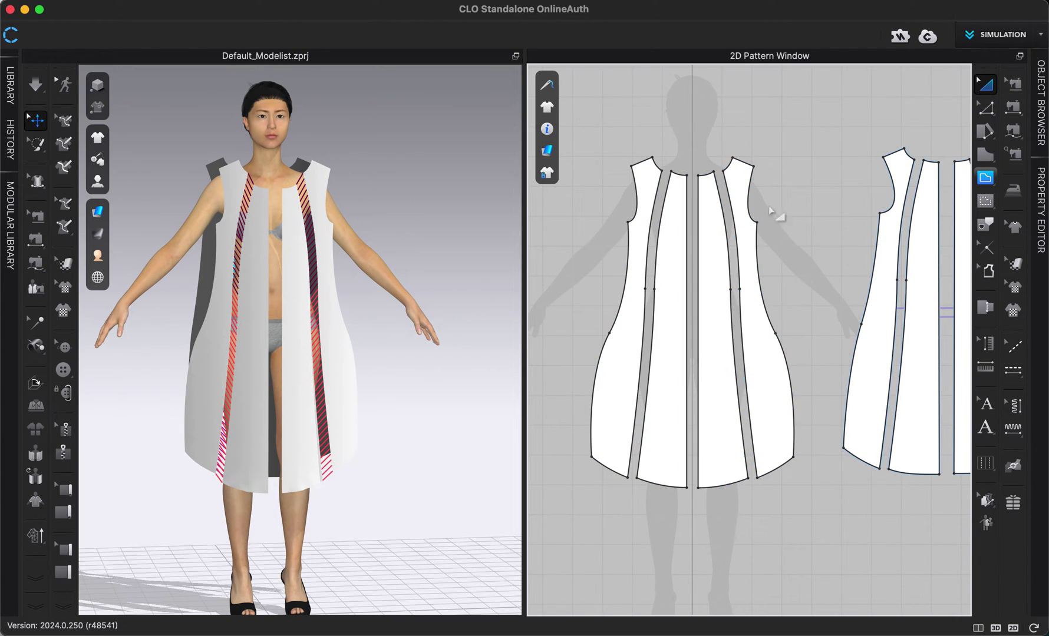
Test pulling the left side panel's hem corner outward, undo it, and delete the front pieces.
left_click(985, 108)
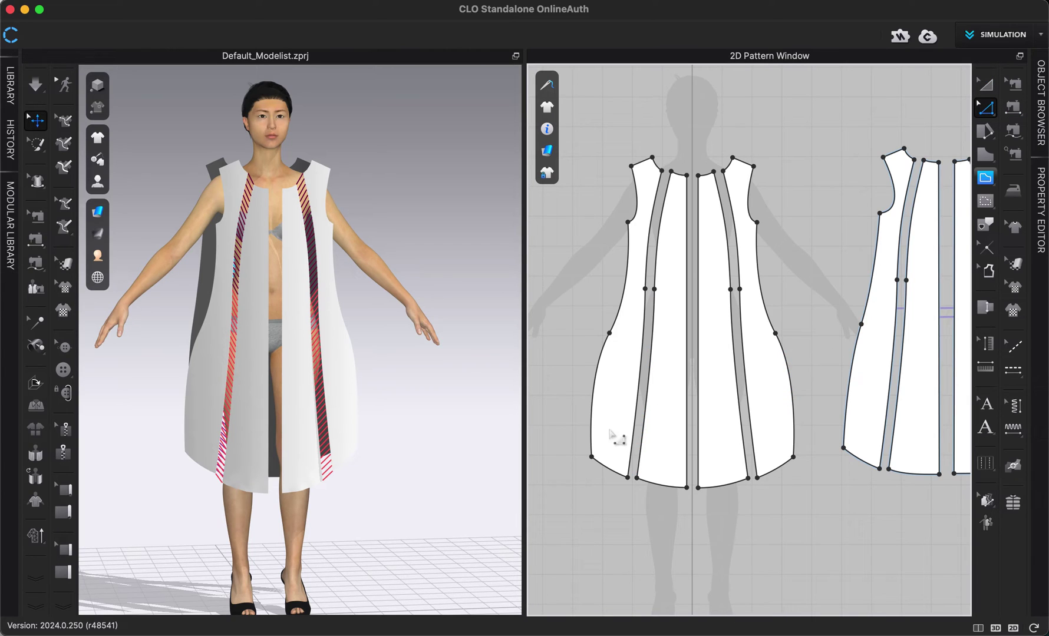
left_click_drag(591, 458, 554, 466)
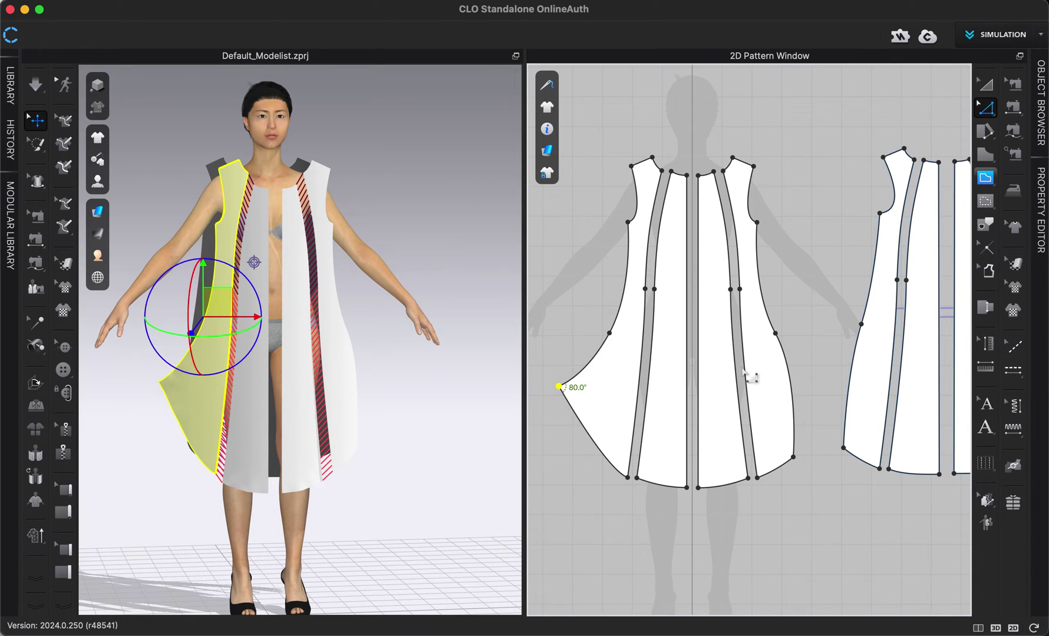
key("super+z")
key("super+z")
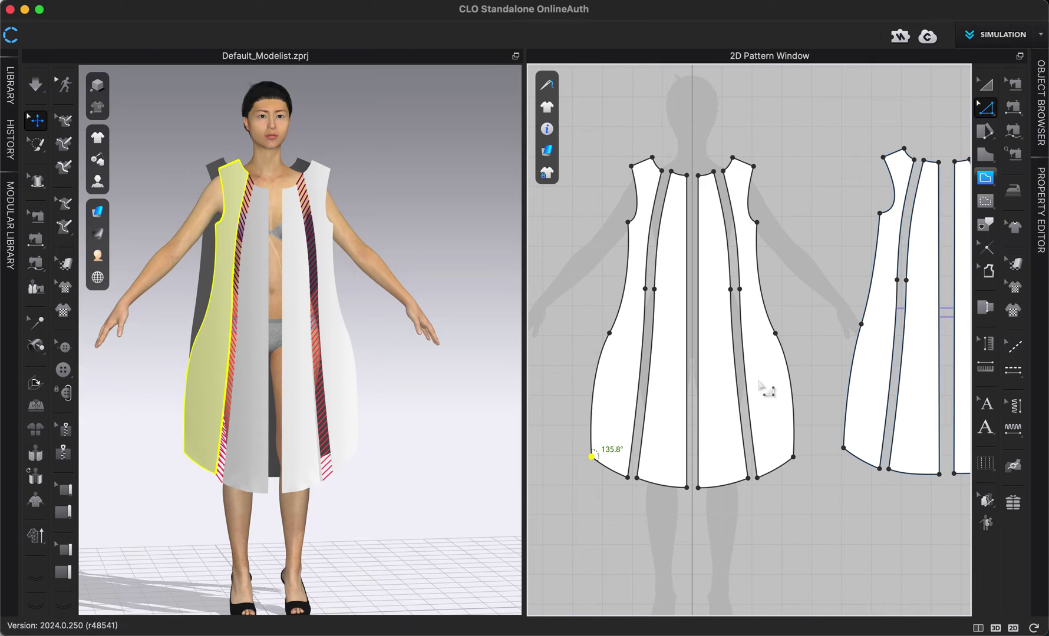
key("a")
key("Delete")
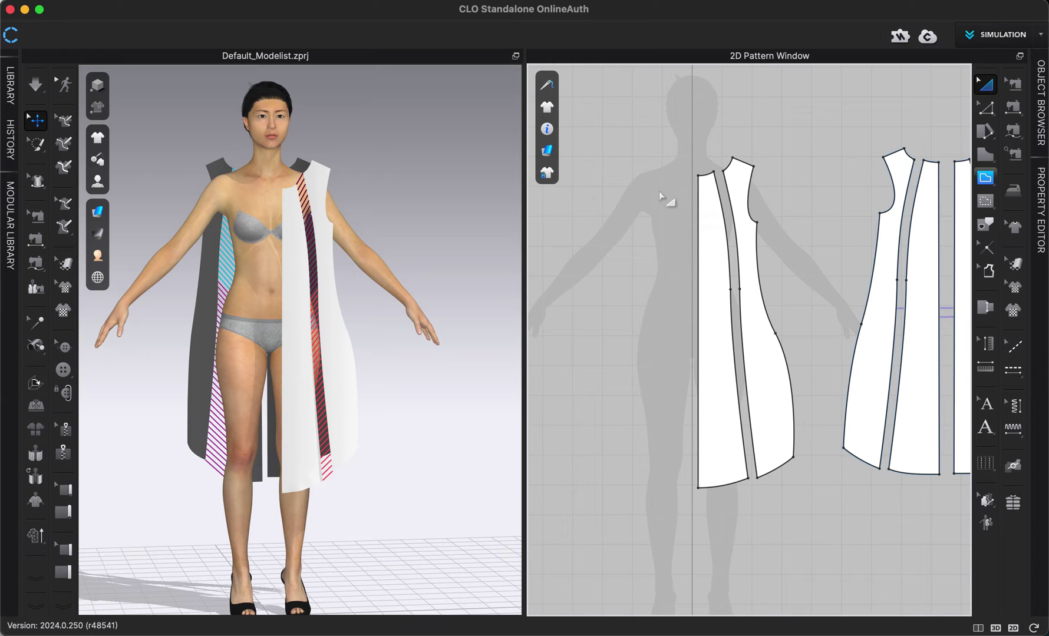
left_click_drag(663, 135, 804, 486)
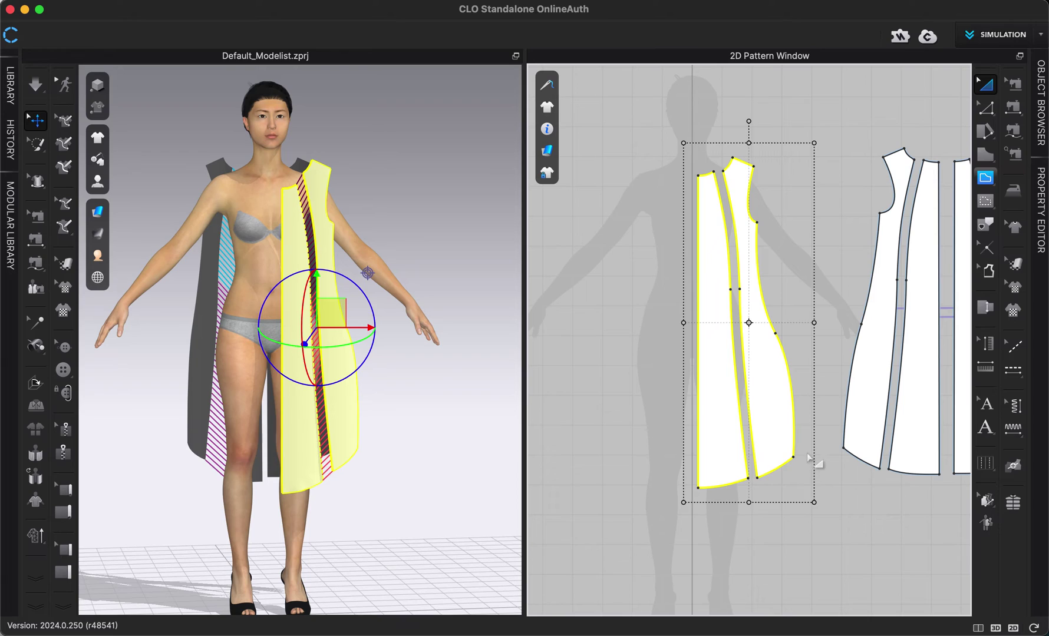
key("Delete")
Draw a polygon from centre front neck through curved neckline, shoulder and armhole, entering 30 for side length.
left_click(984, 157)
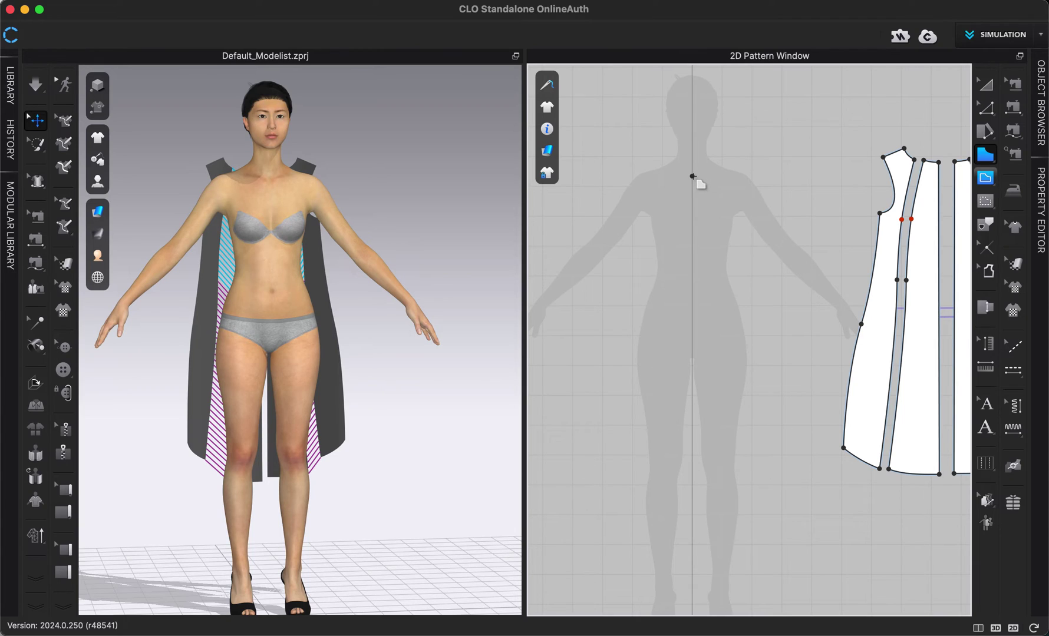
left_click(693, 176)
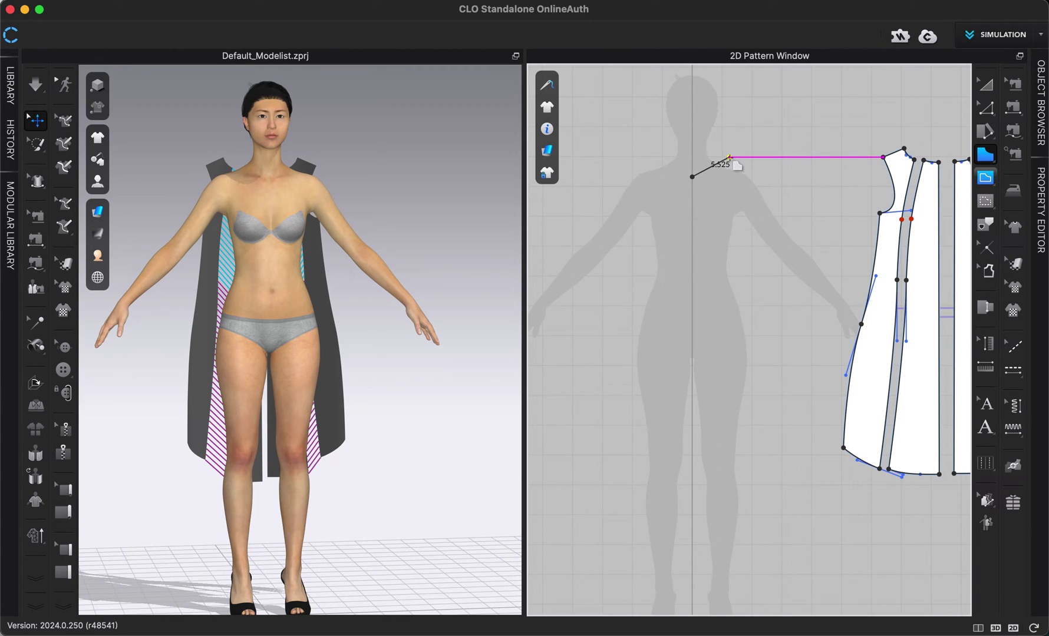
mouse_move(729, 156)
left_mouse_down()
mouse_move(738, 139)
mouse_move(727, 160)
mouse_move(741, 165)
left_mouse_up()
left_click(753, 167)
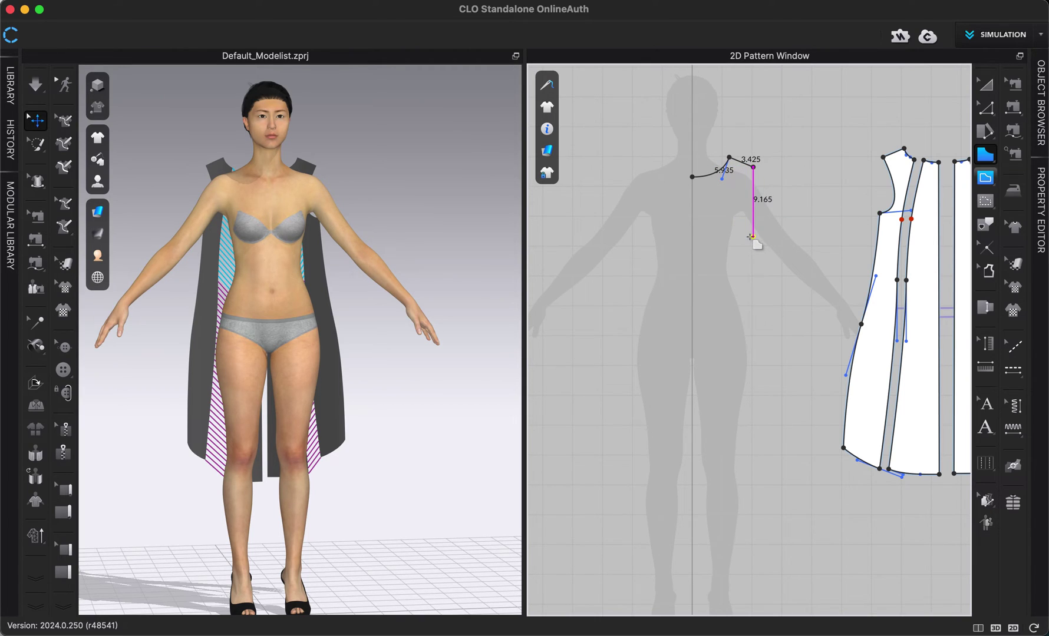
left_click_drag(746, 234, 770, 248)
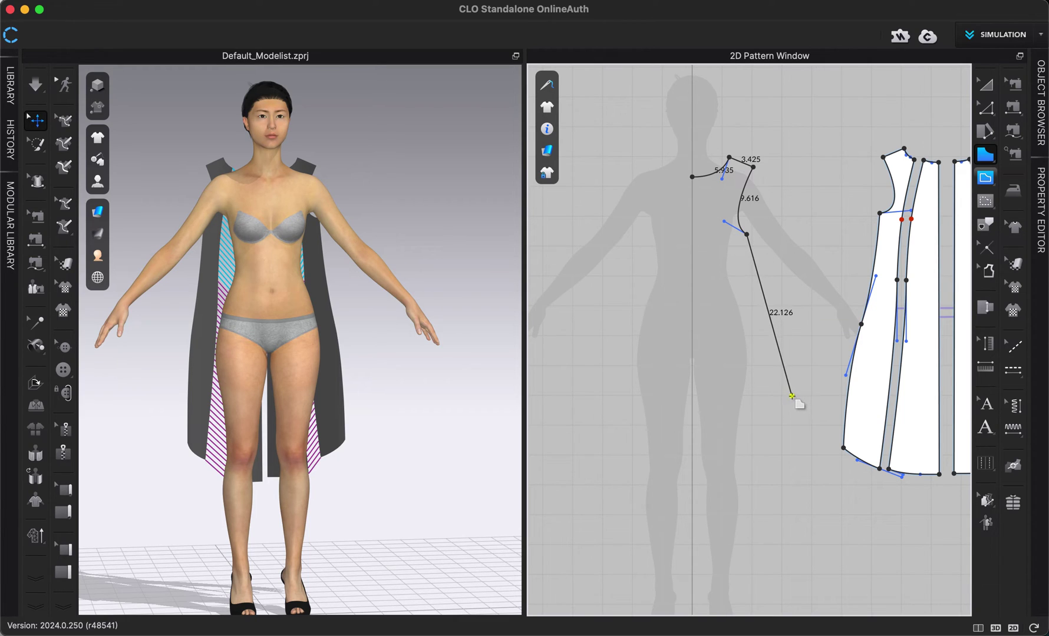
right_click(793, 421)
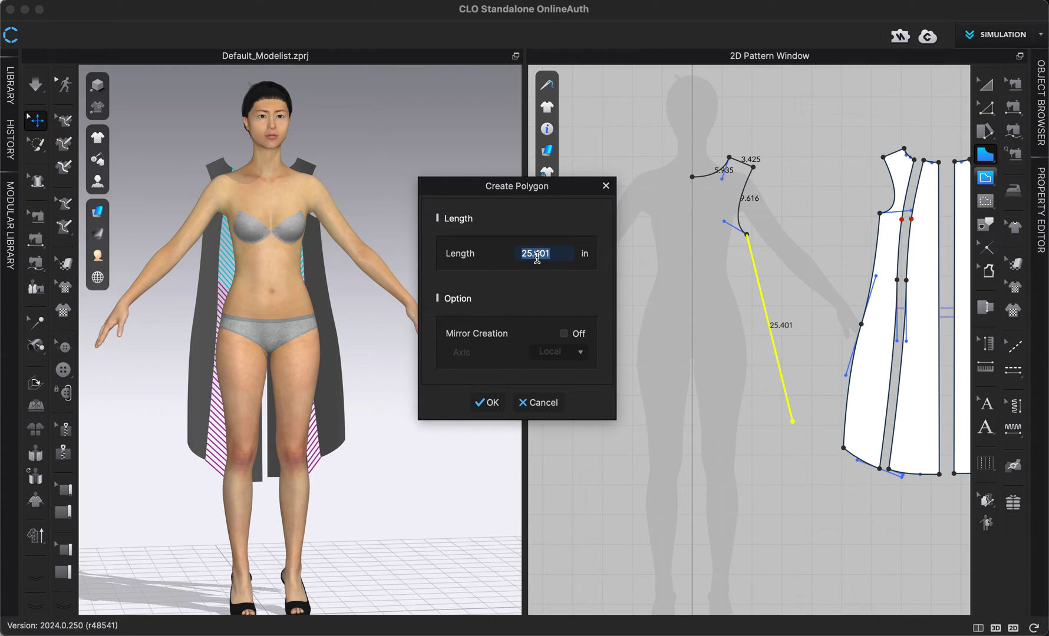
type("30")
Confirm Length 30 with Mirror Creation enabled on the Y-Axis.
left_click(564, 334)
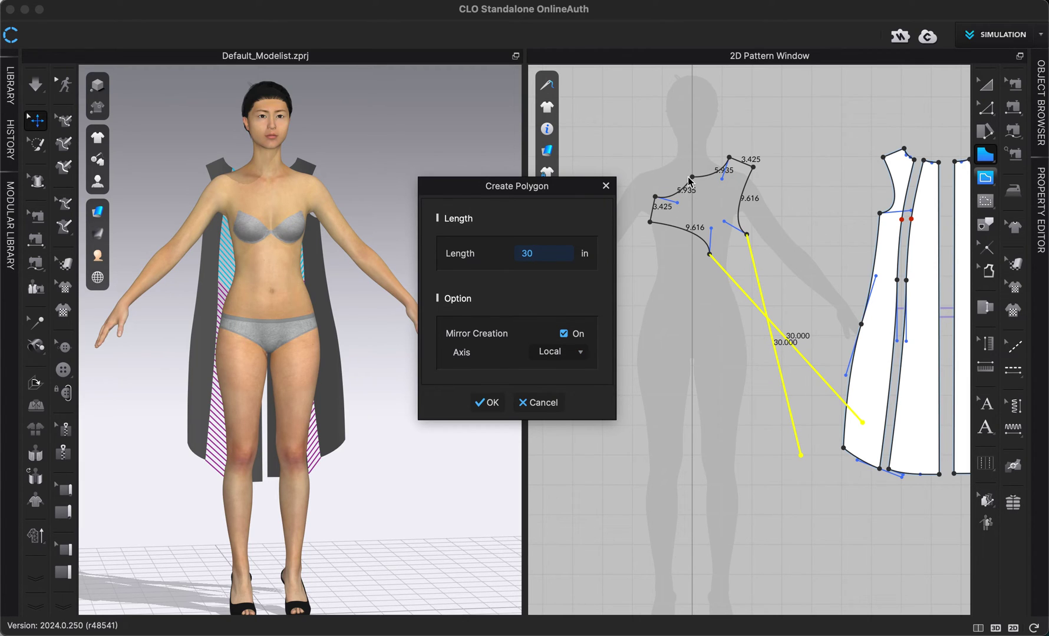
left_click(575, 357)
left_click(564, 367)
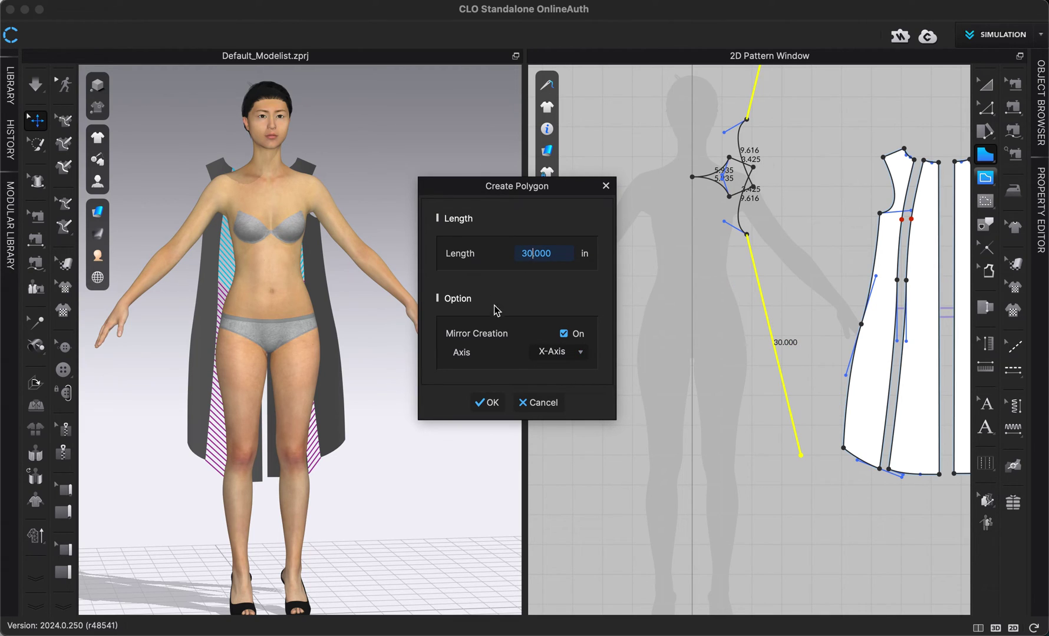
left_click(543, 355)
left_click(545, 369)
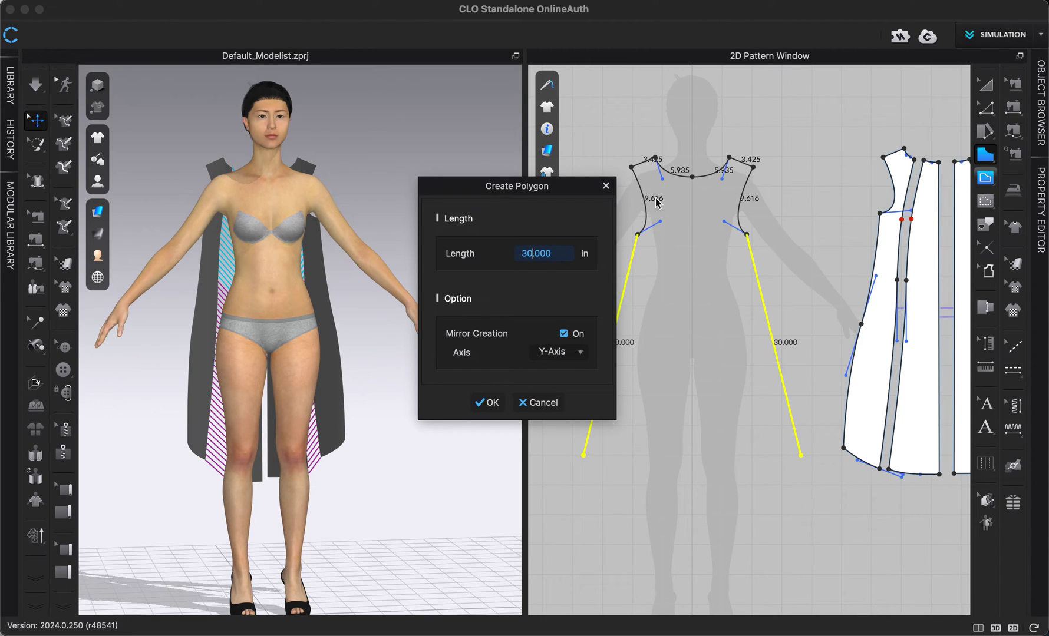
left_click(486, 403)
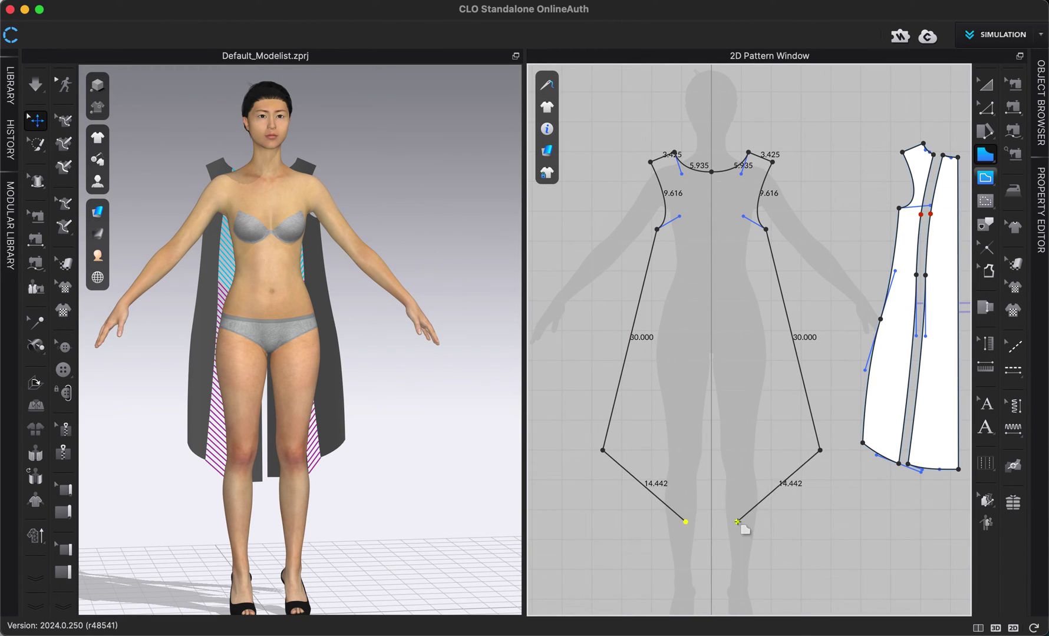
Close the mirrored outline at the centre-line hem point to finish the front piece.
left_click(763, 464)
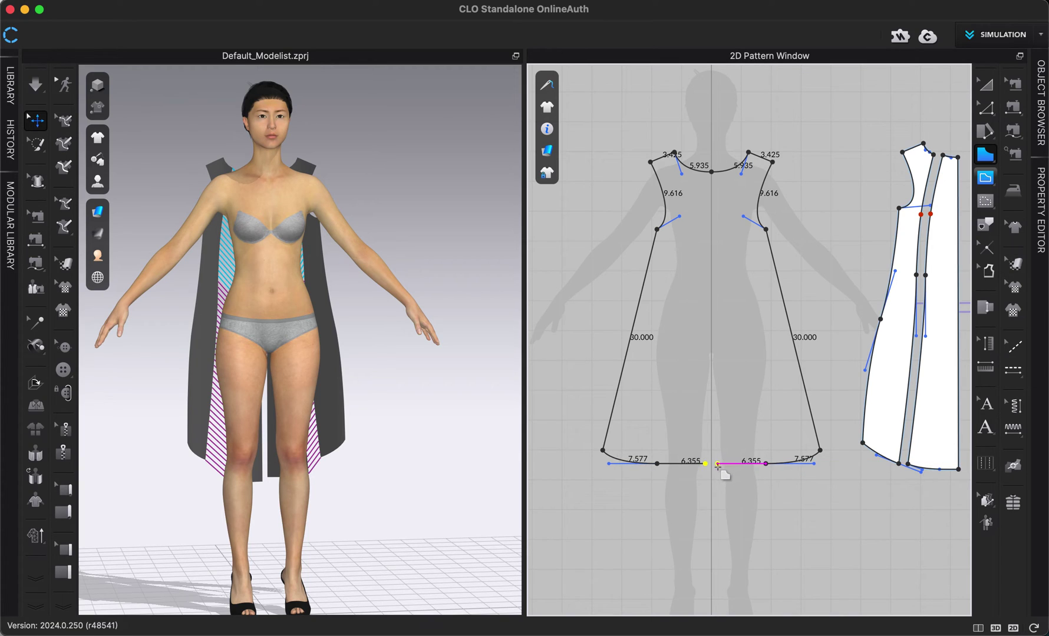
left_click(711, 474)
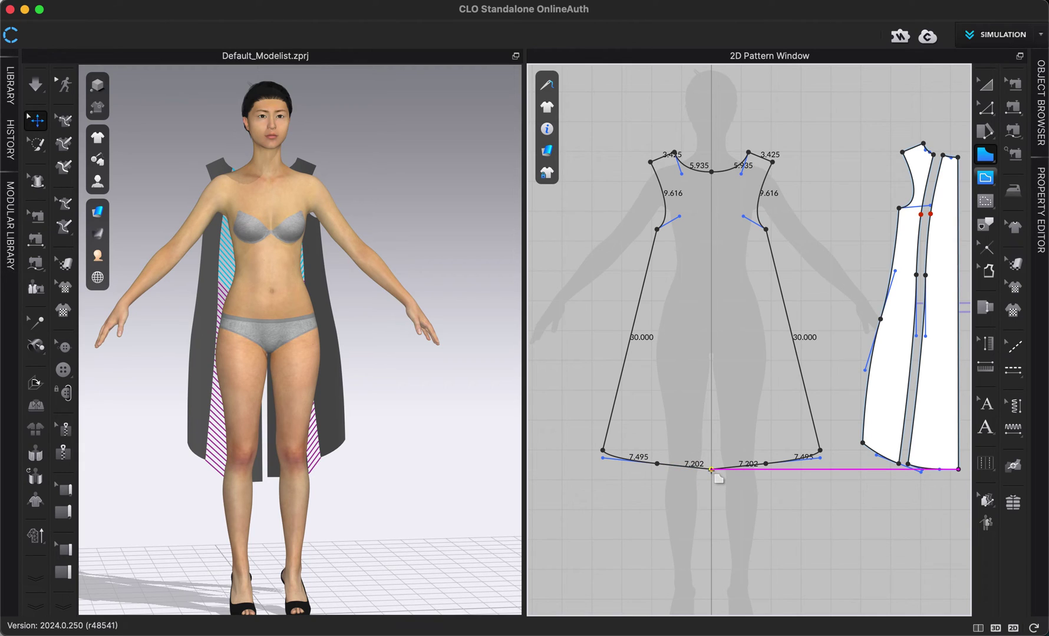
left_click(712, 470)
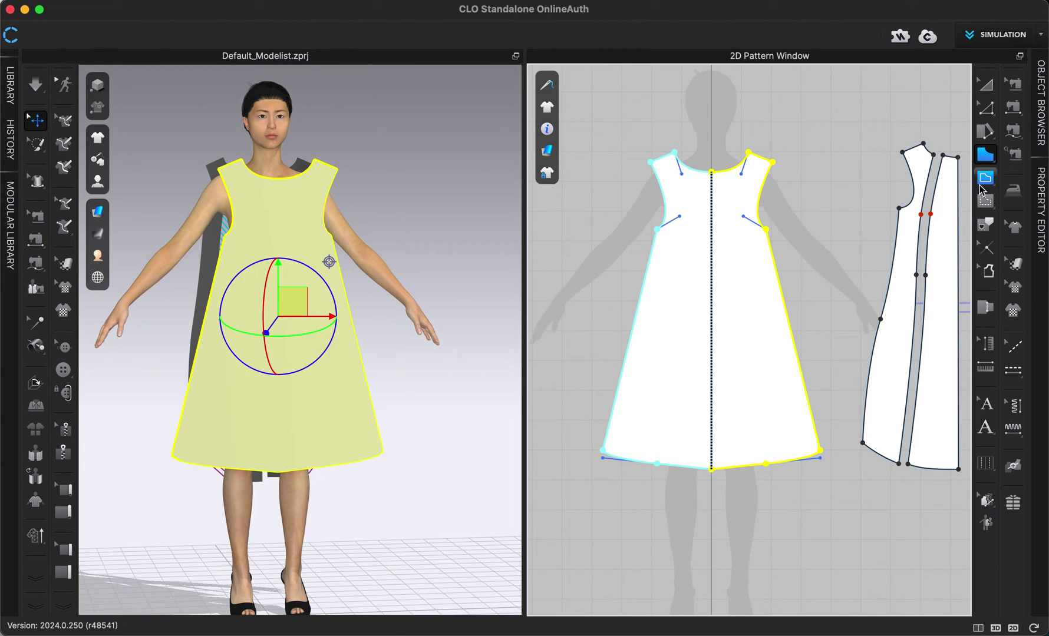
Test-bend the hem into a scalloped curve with Edit Curve Point, then cancel it.
left_click(987, 110)
left_click(827, 202)
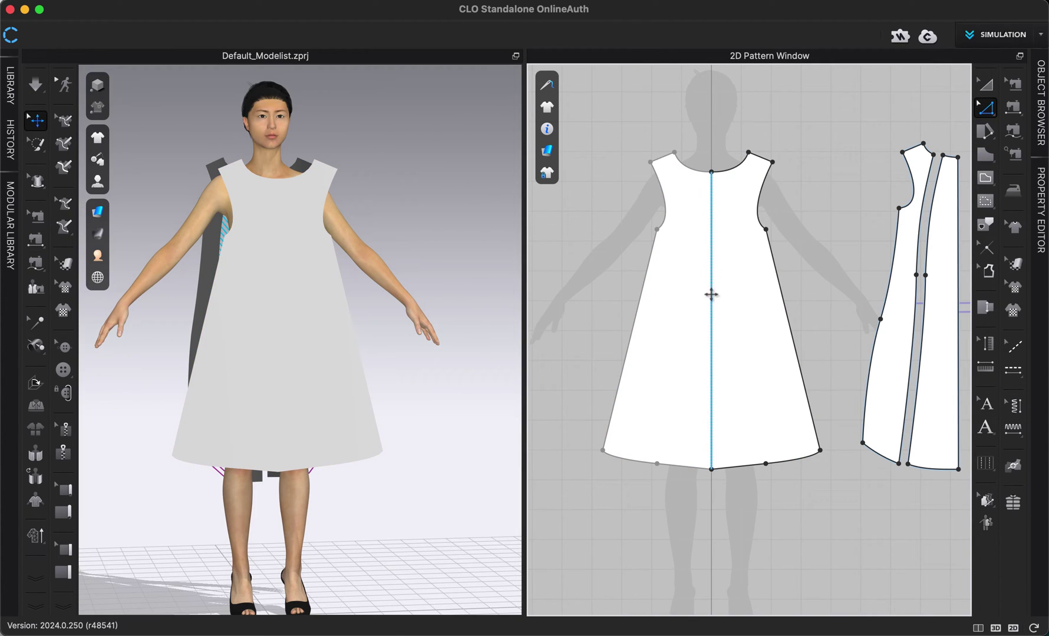
left_click(713, 325)
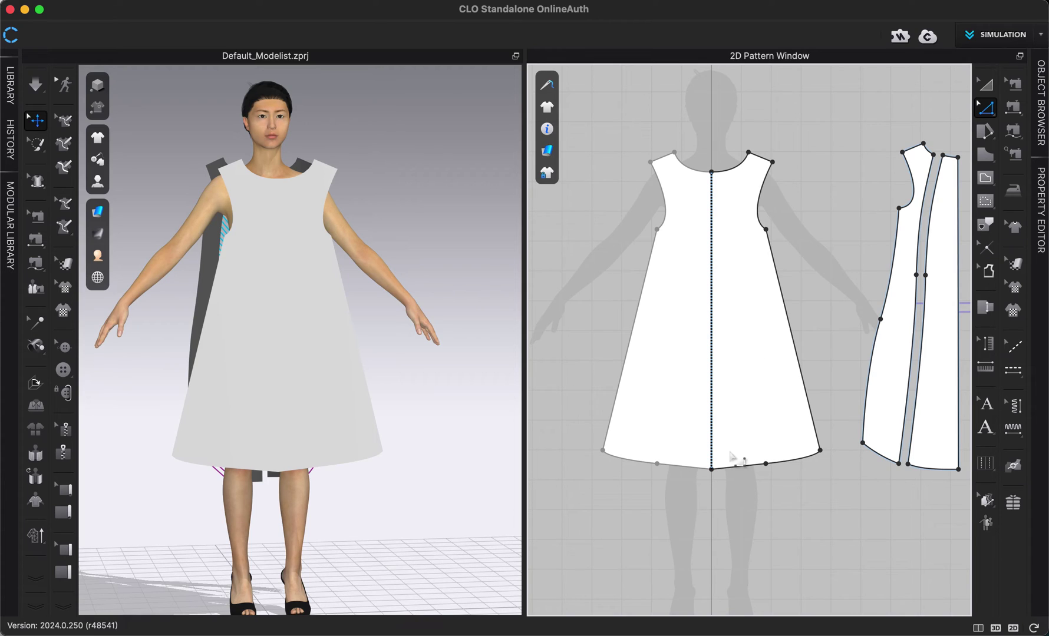
left_click(707, 469)
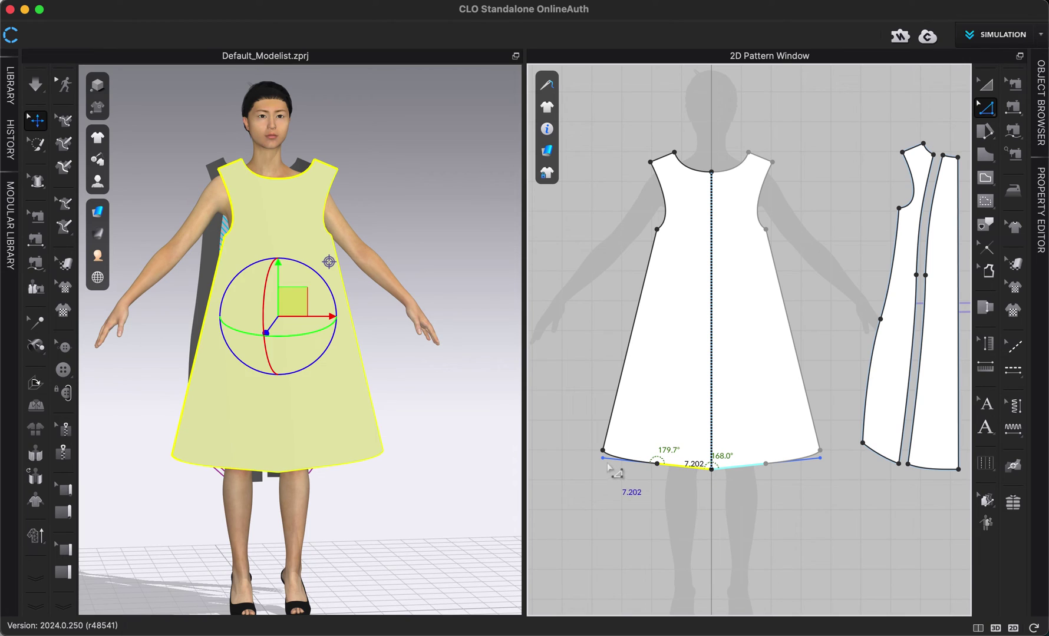
mouse_move(604, 463)
left_mouse_down()
mouse_move(608, 496)
mouse_move(602, 458)
left_mouse_up()
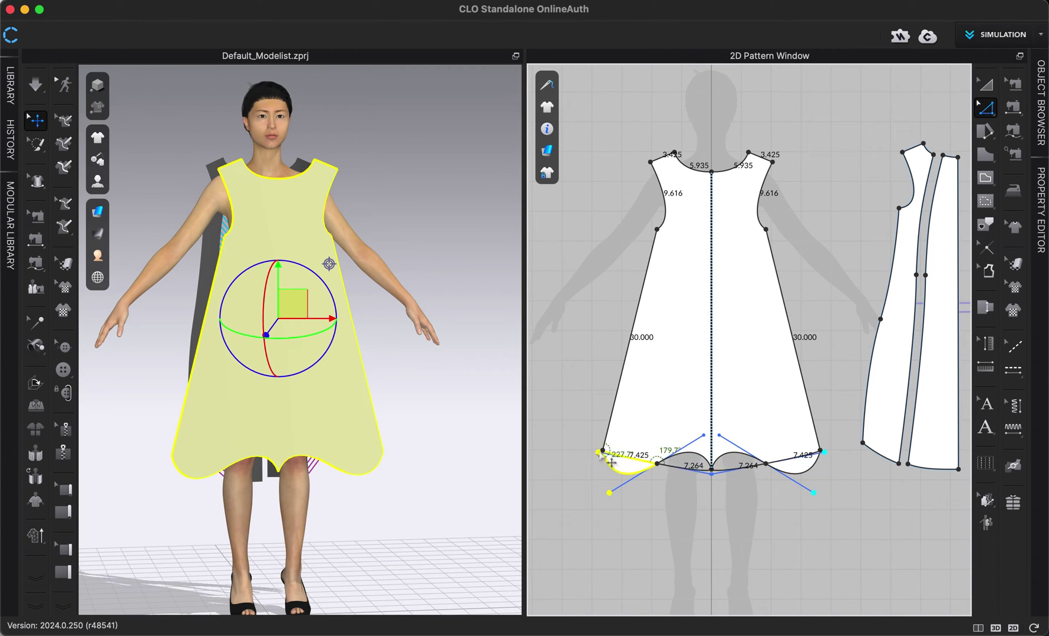
key("Escape")
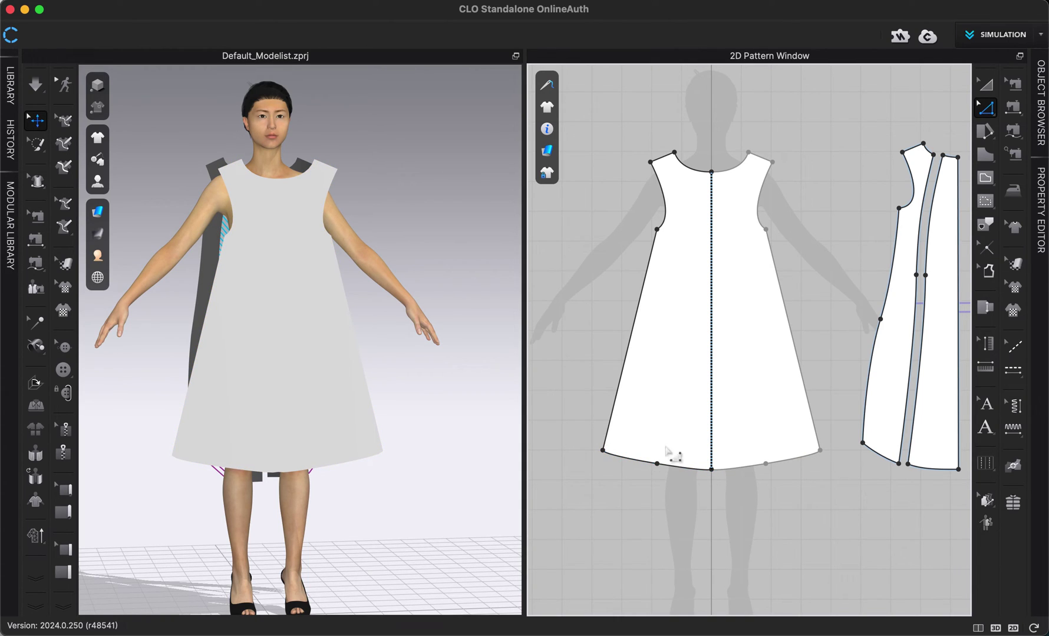
left_click(713, 436)
Draw a closed half-bodice polygon with curved neckline, shoulder, armhole and straight hem above the dress.
right_click_drag(808, 304, 821, 403)
left_click(986, 155)
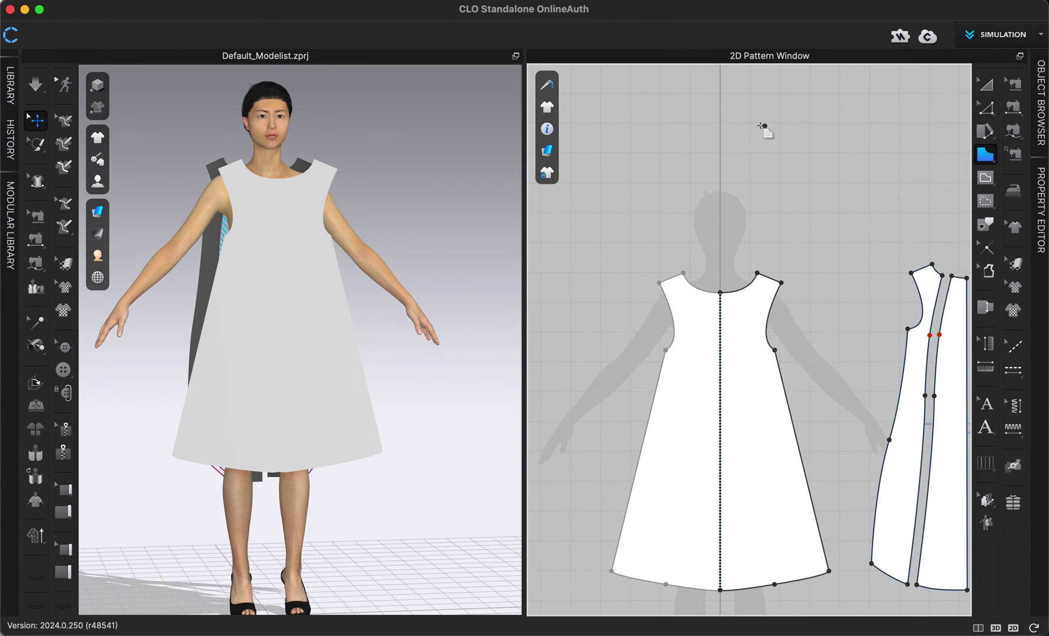
left_click(720, 139)
left_click(766, 107, "ctrl")
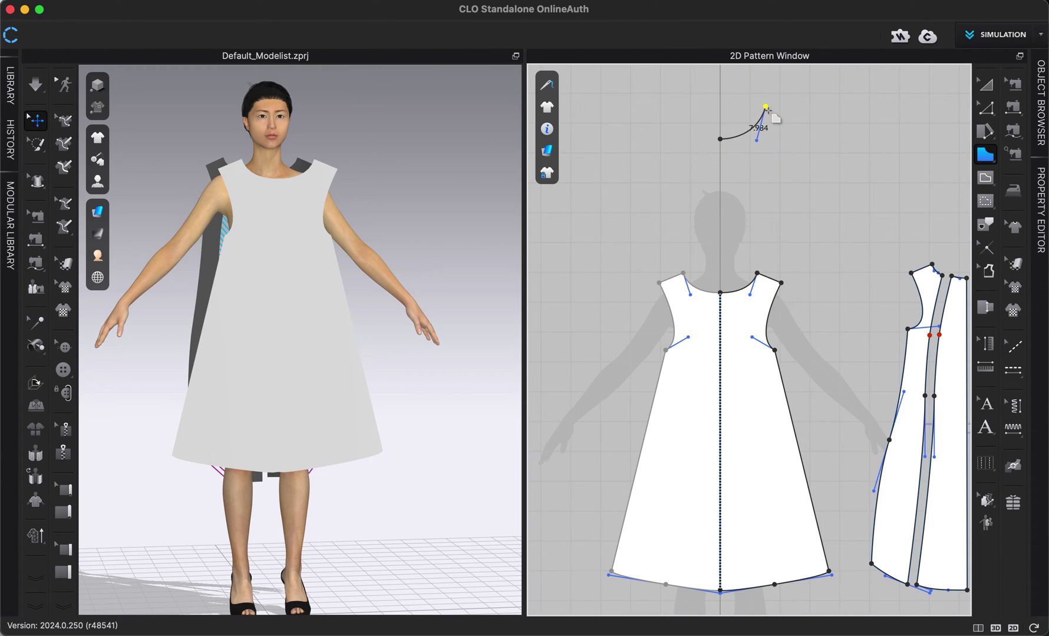
left_click(812, 123)
left_click_drag(812, 197, 839, 226)
left_click(829, 263)
left_click(720, 264)
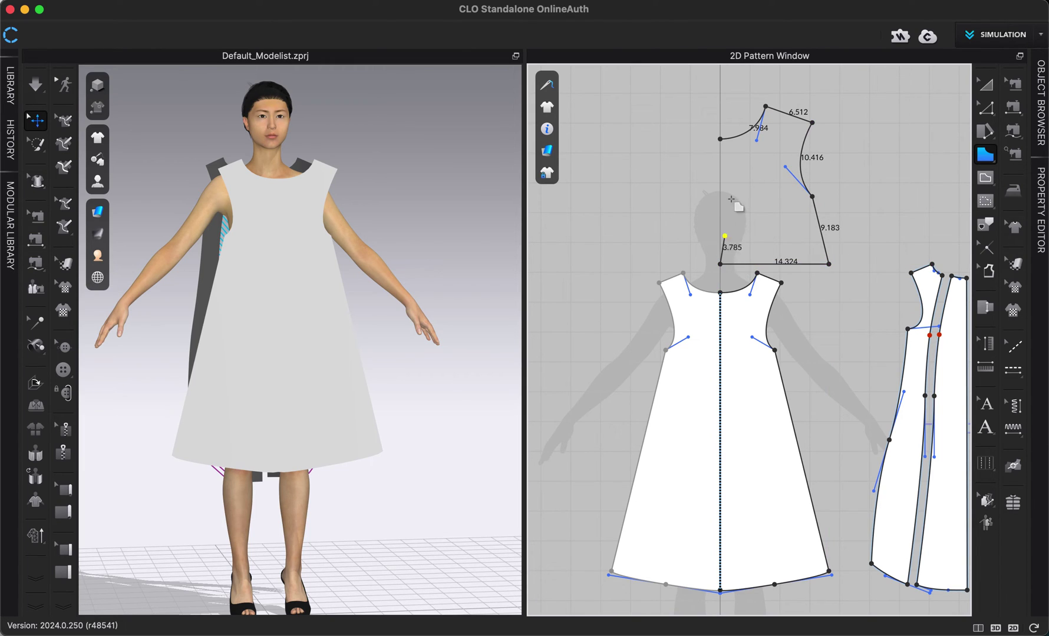
left_click(720, 139)
Move the bodice piece higher on the board with Transform Pattern.
left_click(981, 89)
left_click(881, 184)
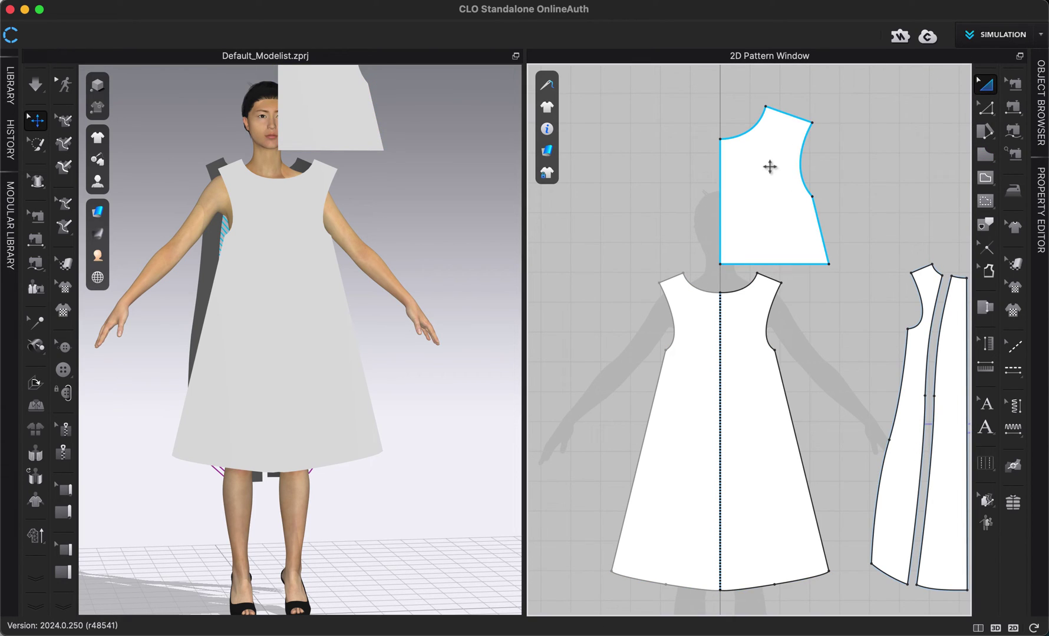
left_click_drag(768, 178, 768, 142)
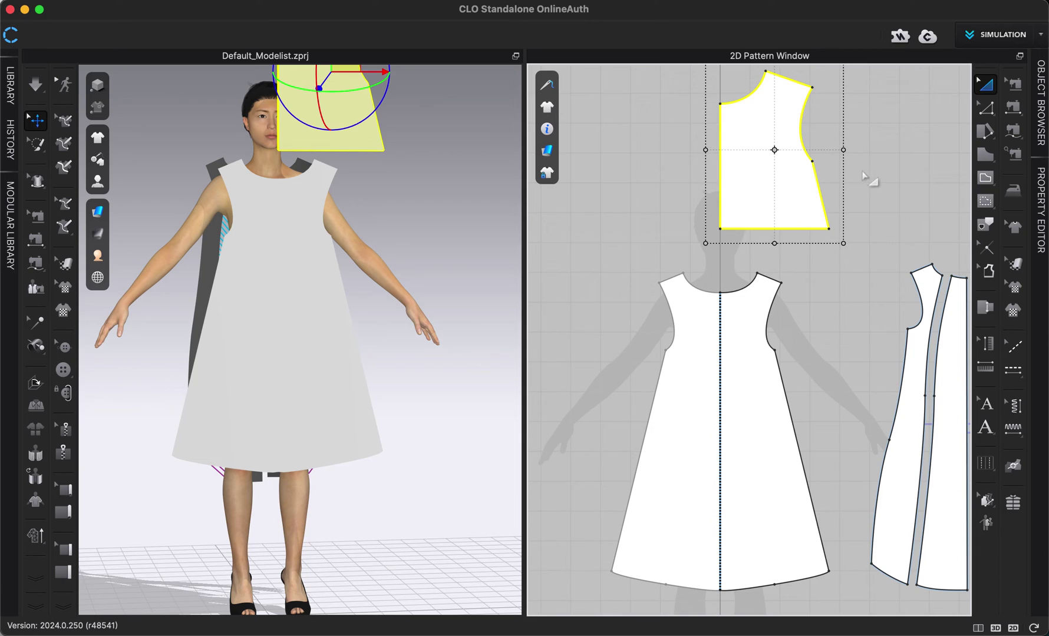
left_click(877, 177)
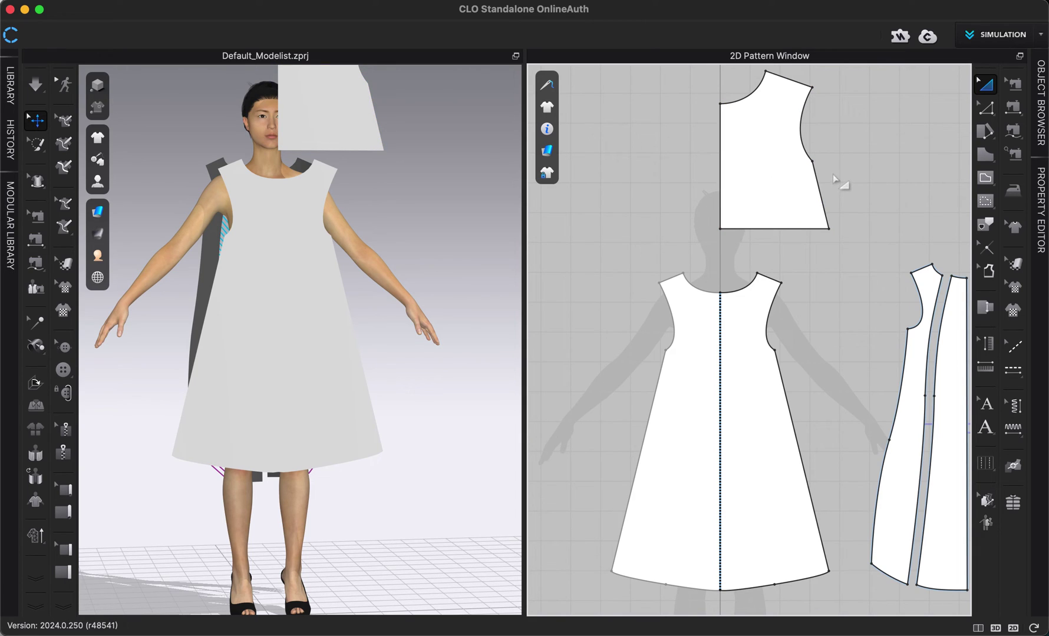
left_click(987, 109)
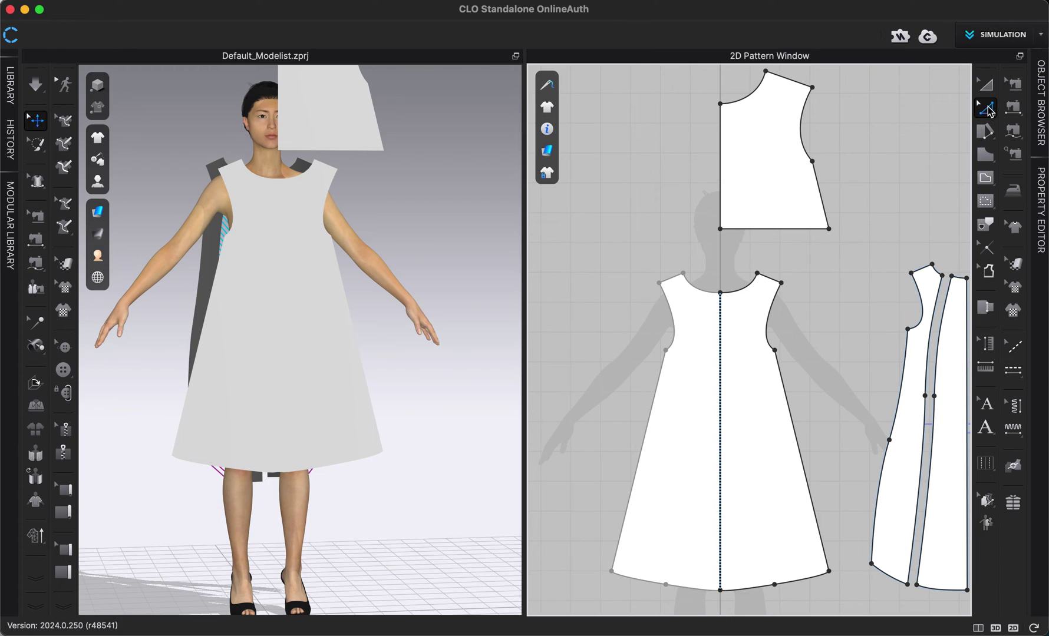
right_click(720, 158)
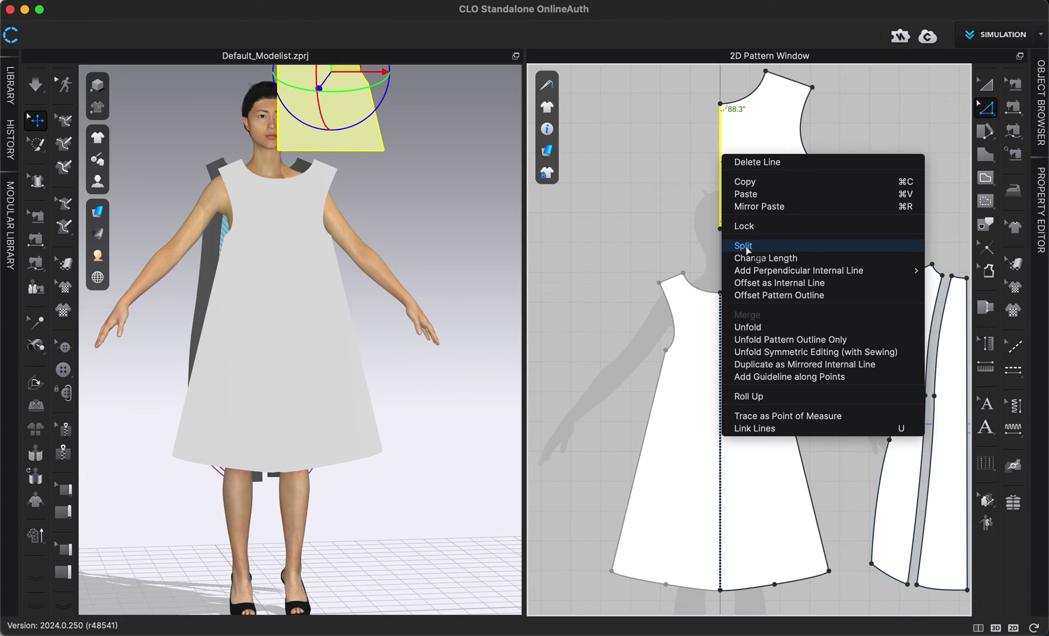
left_click(757, 334)
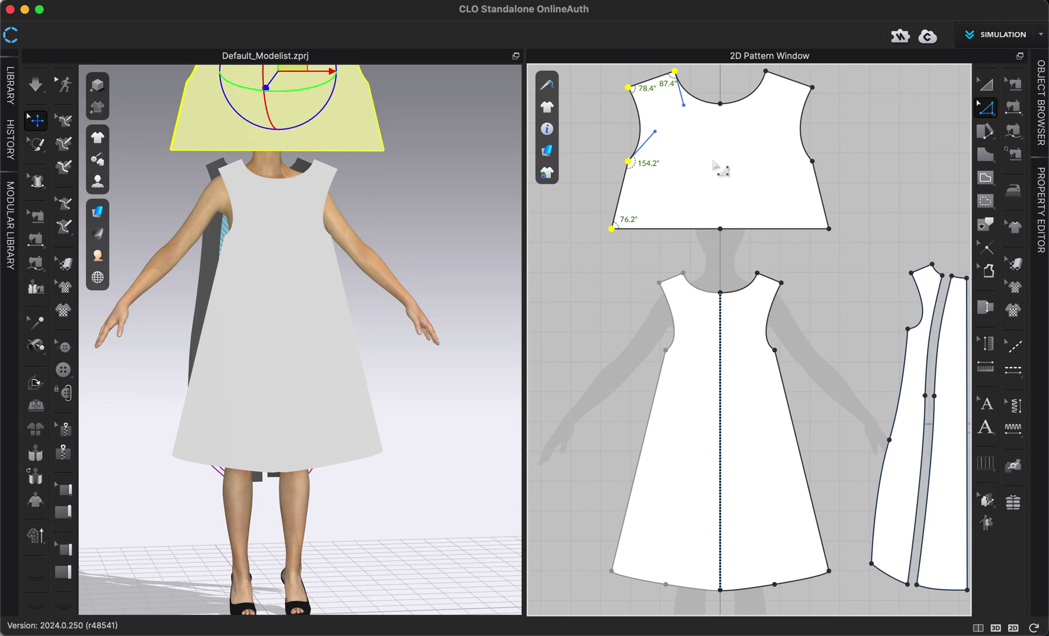
key("super+z")
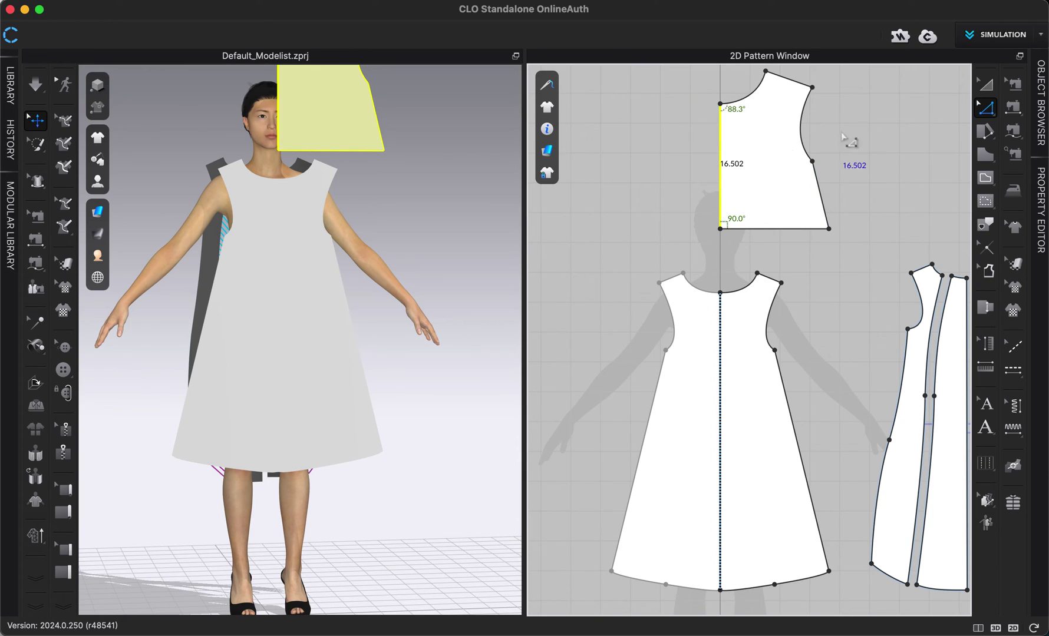
right_click(721, 154)
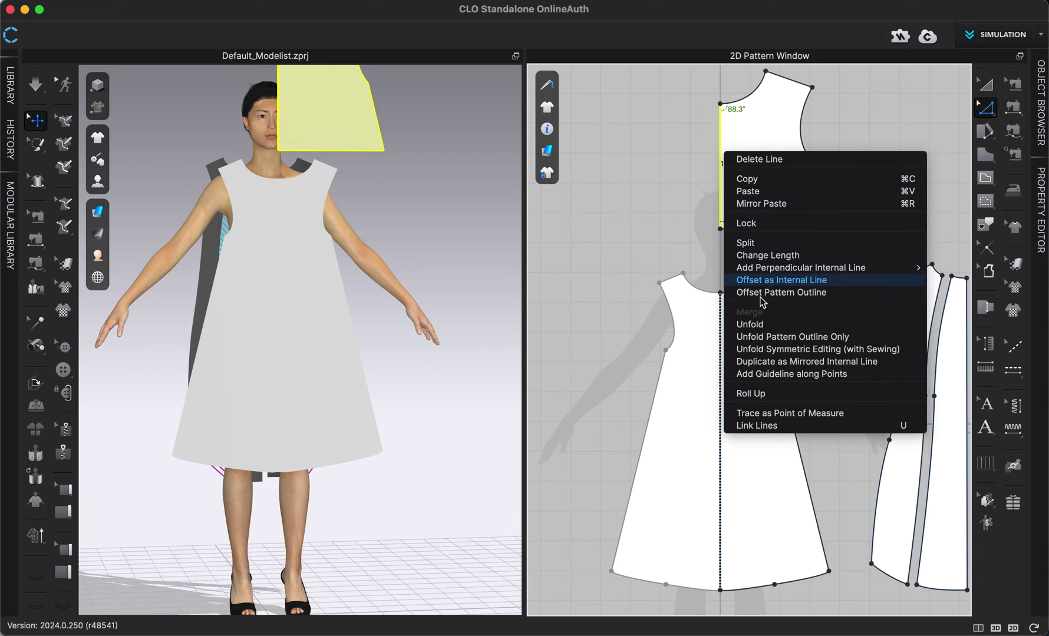
left_click(798, 349)
left_click(738, 271)
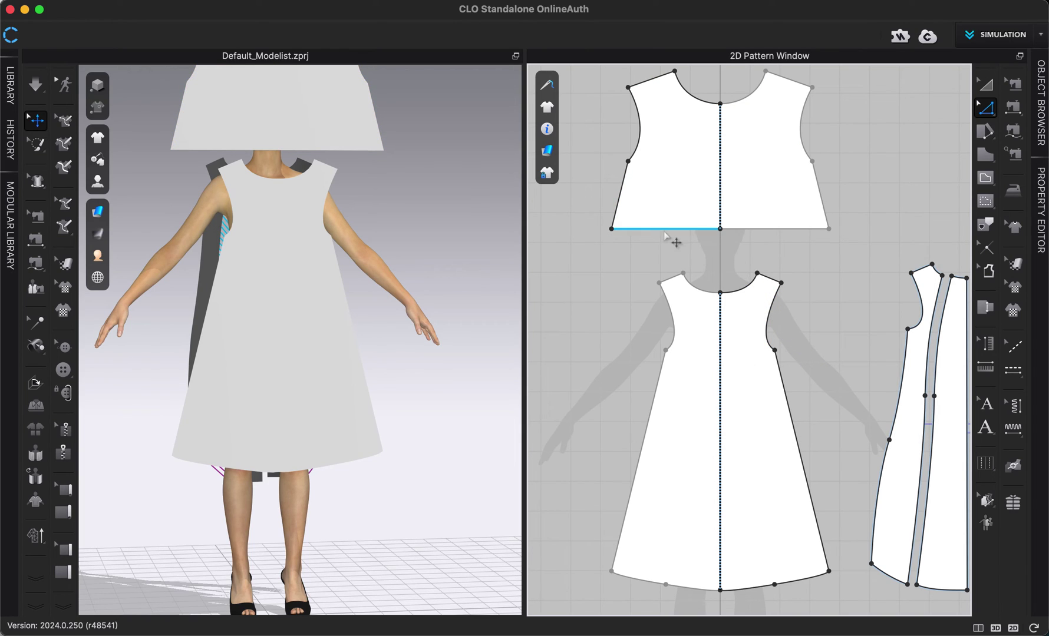
mouse_move(611, 228)
left_mouse_down()
mouse_move(636, 228)
mouse_move(618, 228)
left_mouse_up()
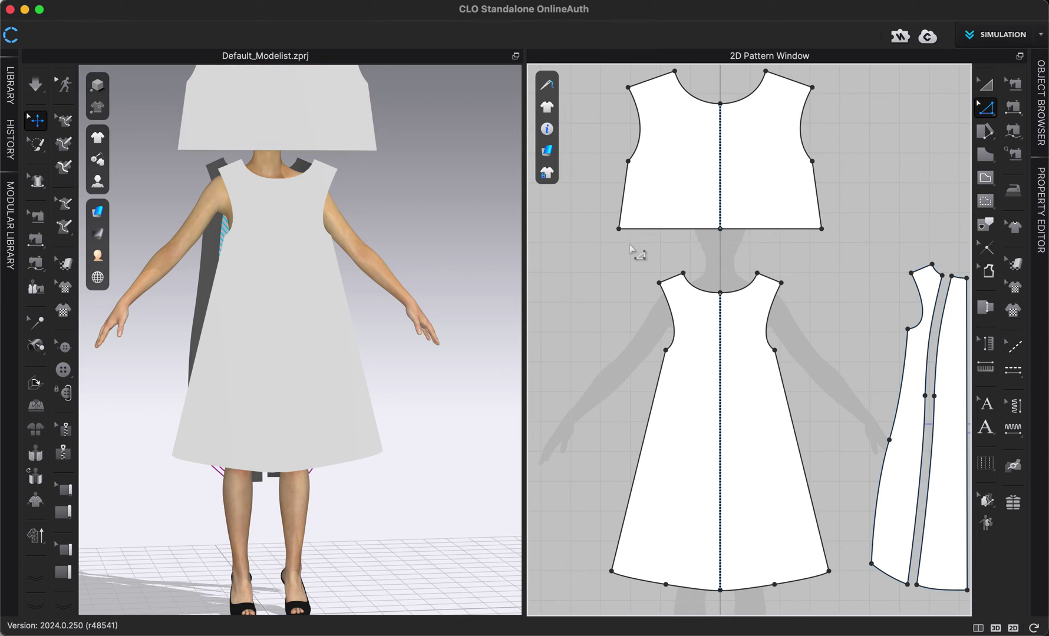
key("super+z")
left_click(707, 223)
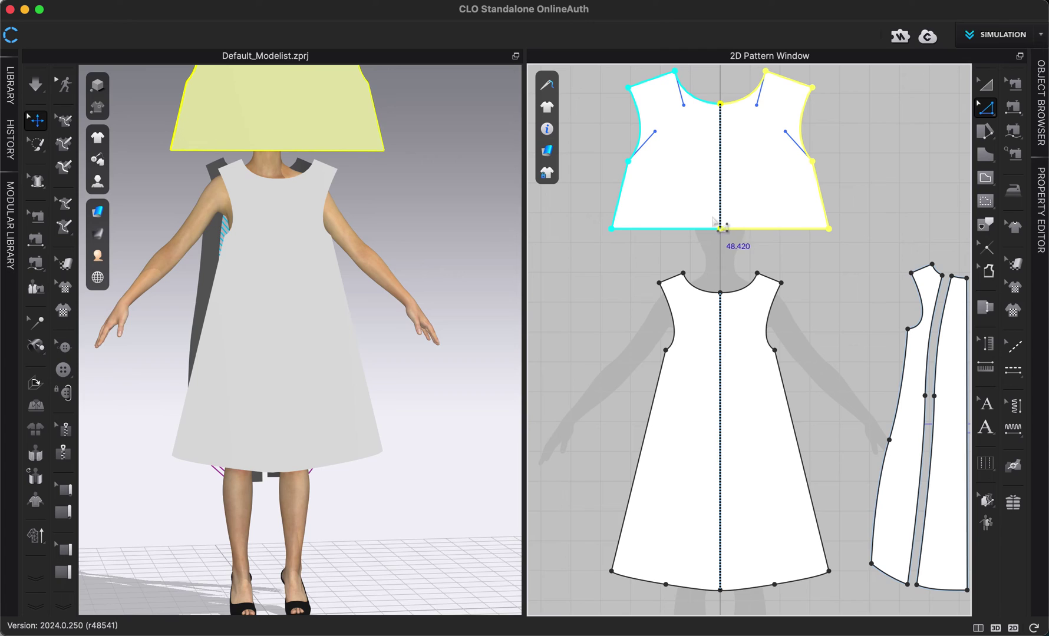
key("Delete")
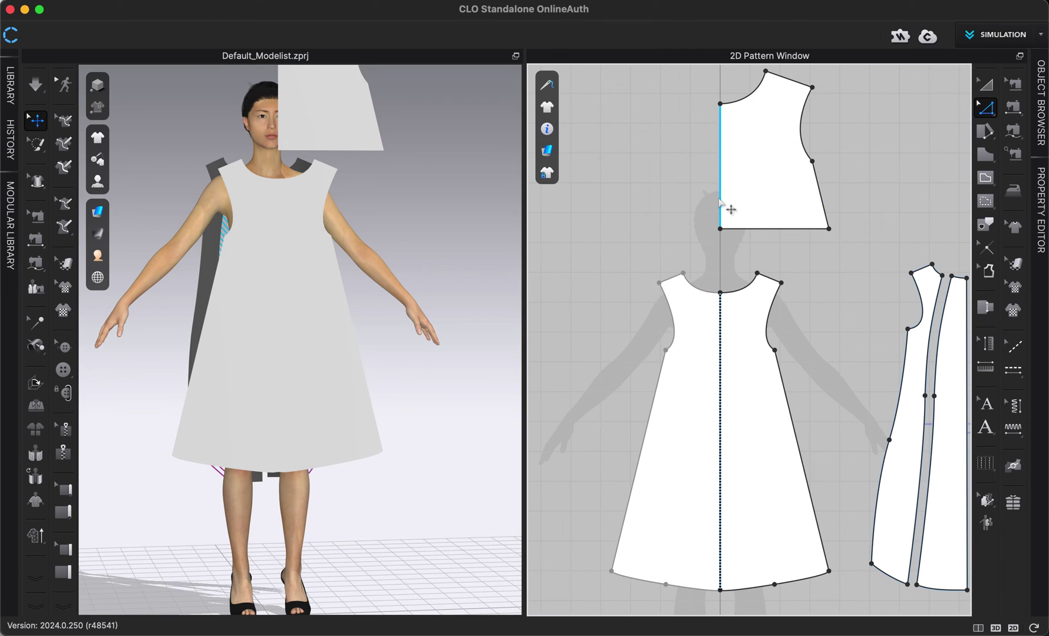
right_click(720, 202)
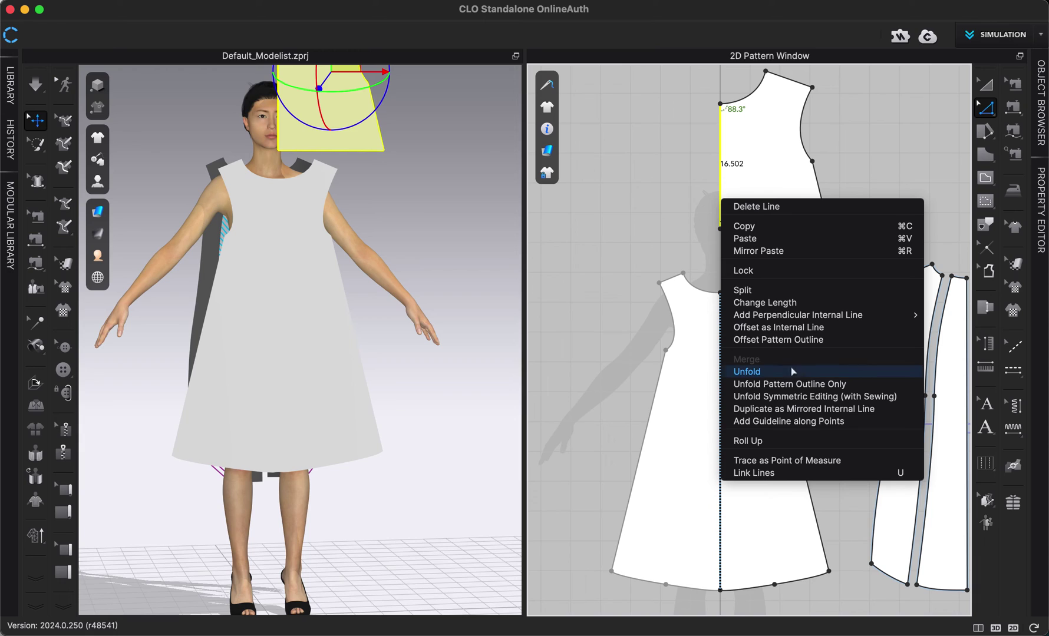
Apply Unfold Symmetric Editing (with Sewing) to the bodice, then select its bottom-left corner point.
left_click(793, 397)
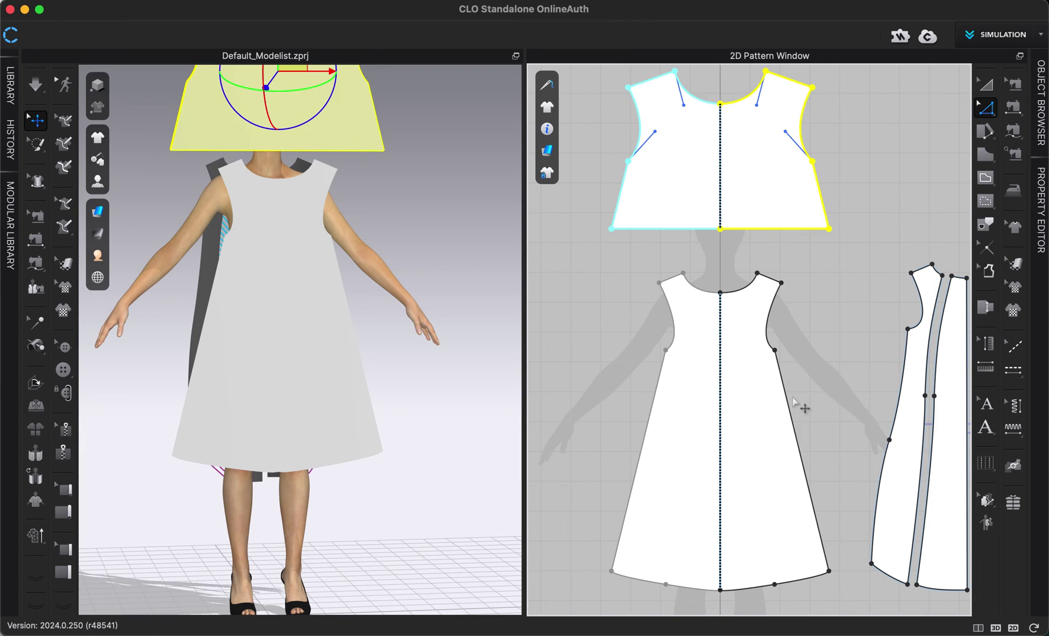
left_click(716, 266)
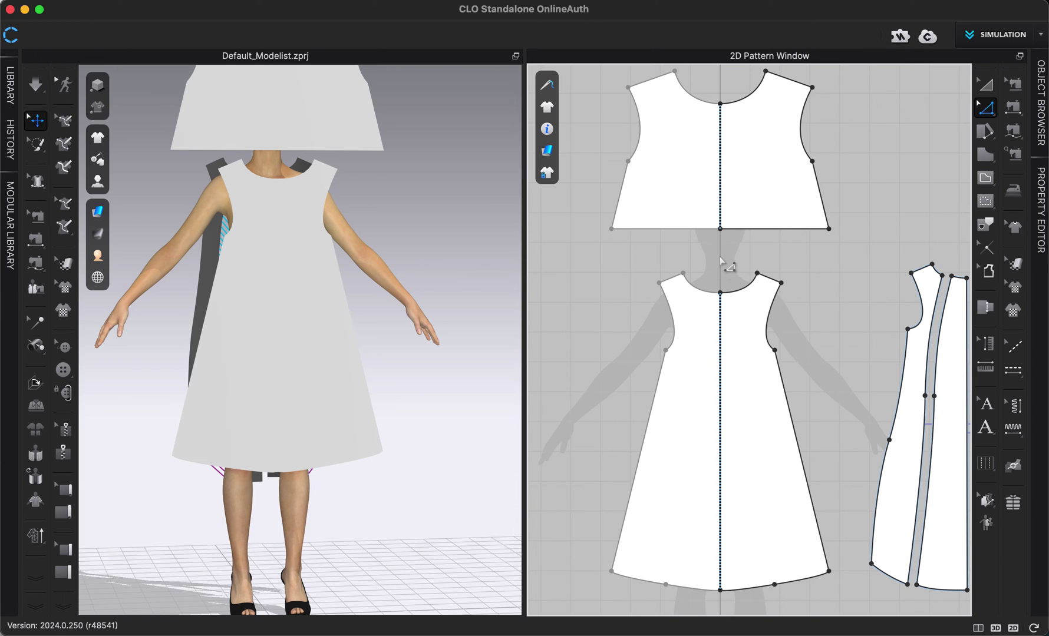
left_click(613, 230)
Straighten the bodice side seam and pull its bottom-left corner outward so the hem slants.
left_click_drag(614, 231, 628, 230)
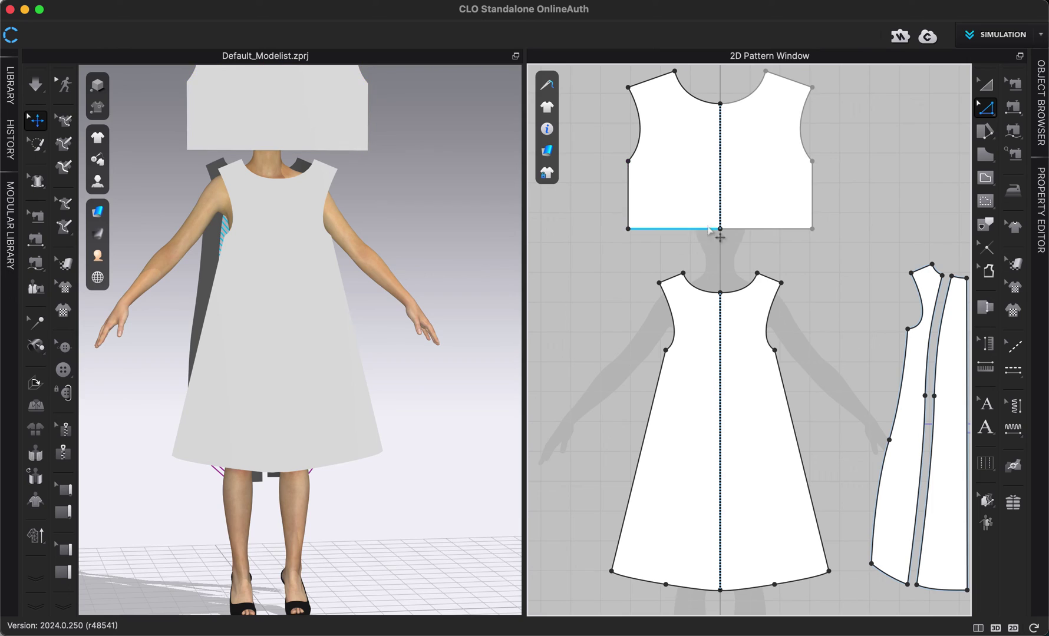
left_click(722, 157)
left_click(797, 272)
left_click_drag(628, 230, 600, 258)
Zoom out and pan the pattern view to show the back panels.
scroll(610, 325, "down", 3)
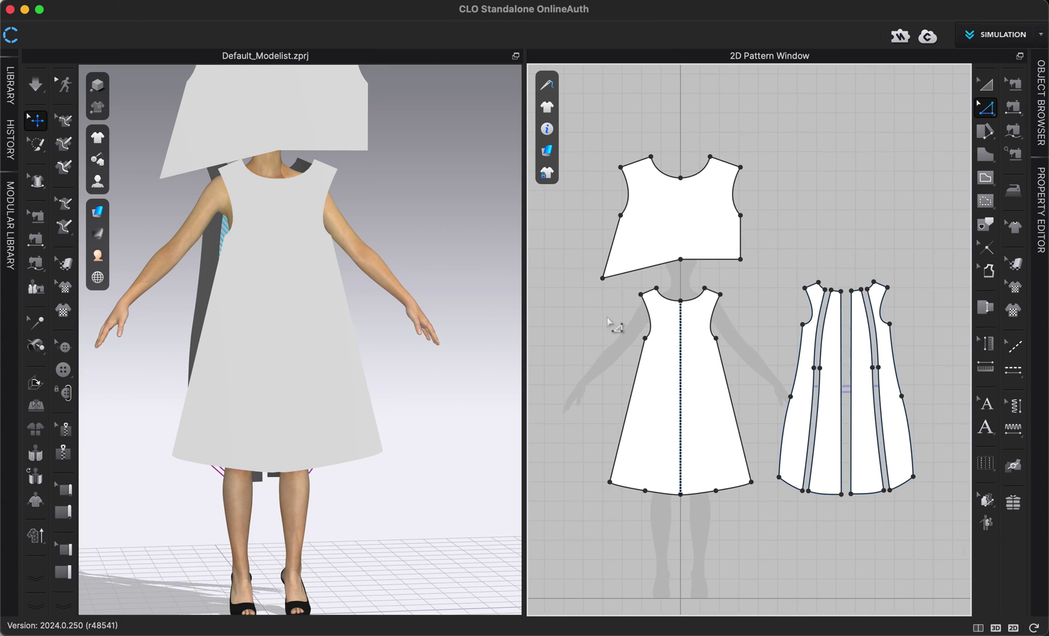
right_click_drag(779, 320, 745, 325)
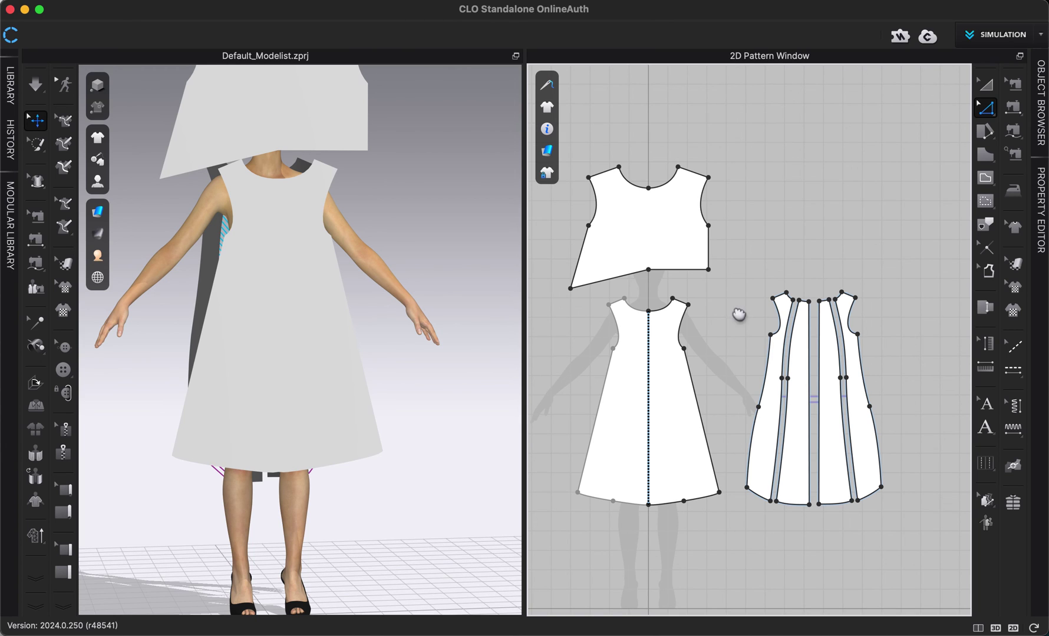
scroll(731, 309, "up", 3)
Pan and zoom the 2D pattern view to frame the back panels' centre-back edges up close.
middle_click_drag(697, 299, 641, 268)
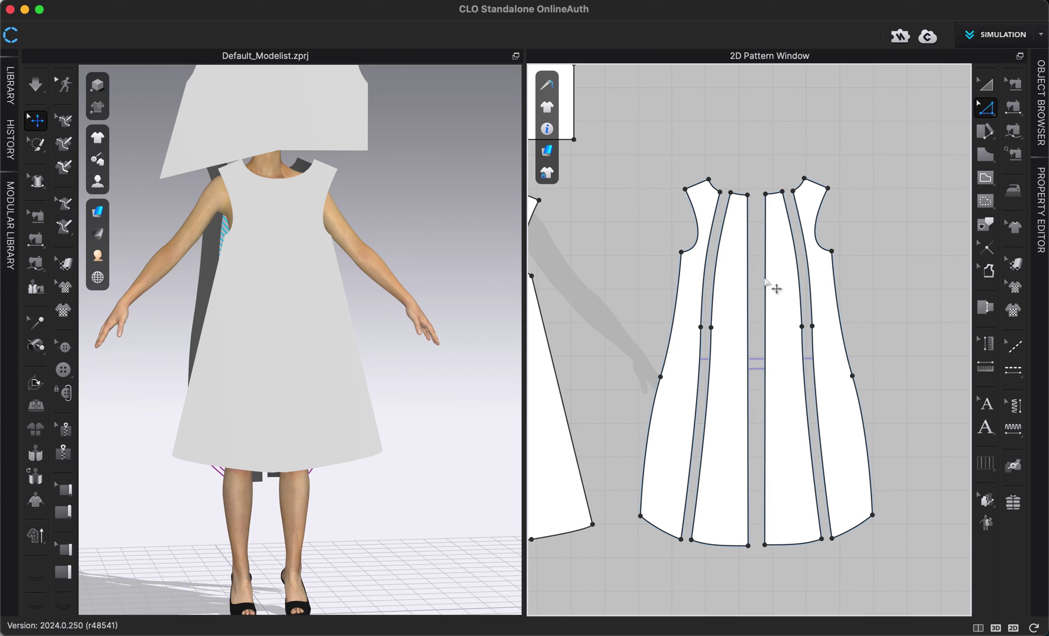
middle_click_drag(660, 285, 728, 278)
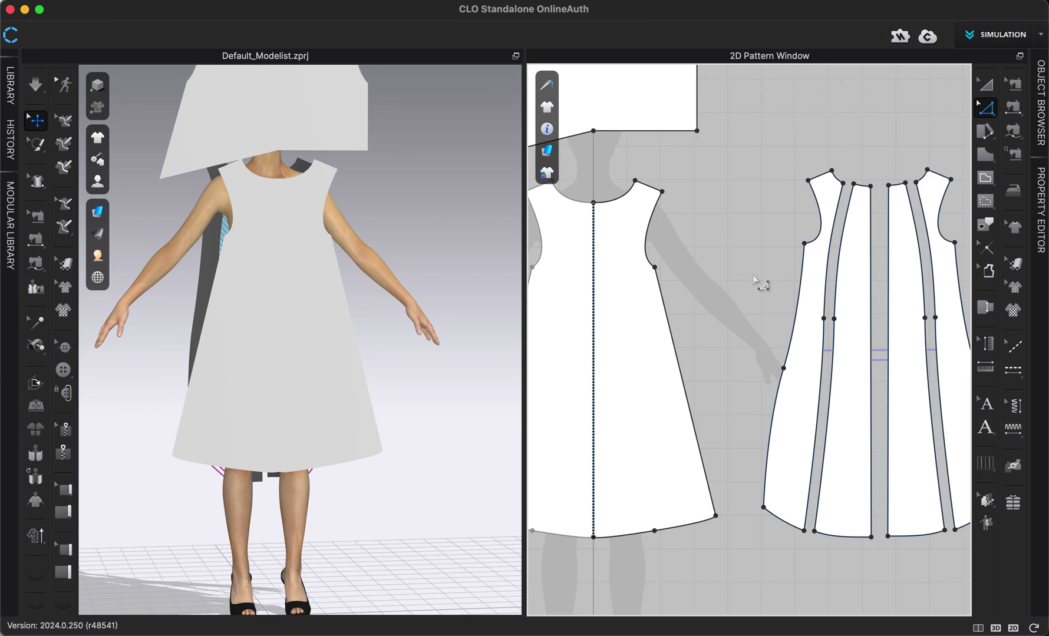
scroll(761, 284, "down", 2)
middle_click_drag(746, 227, 779, 290)
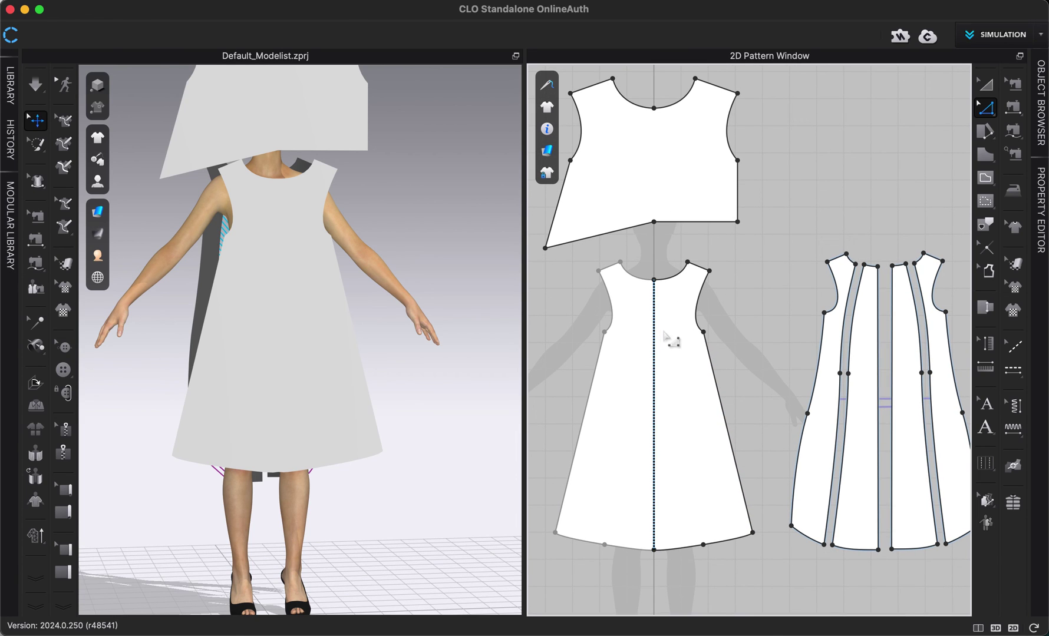
middle_click_drag(756, 300, 625, 300)
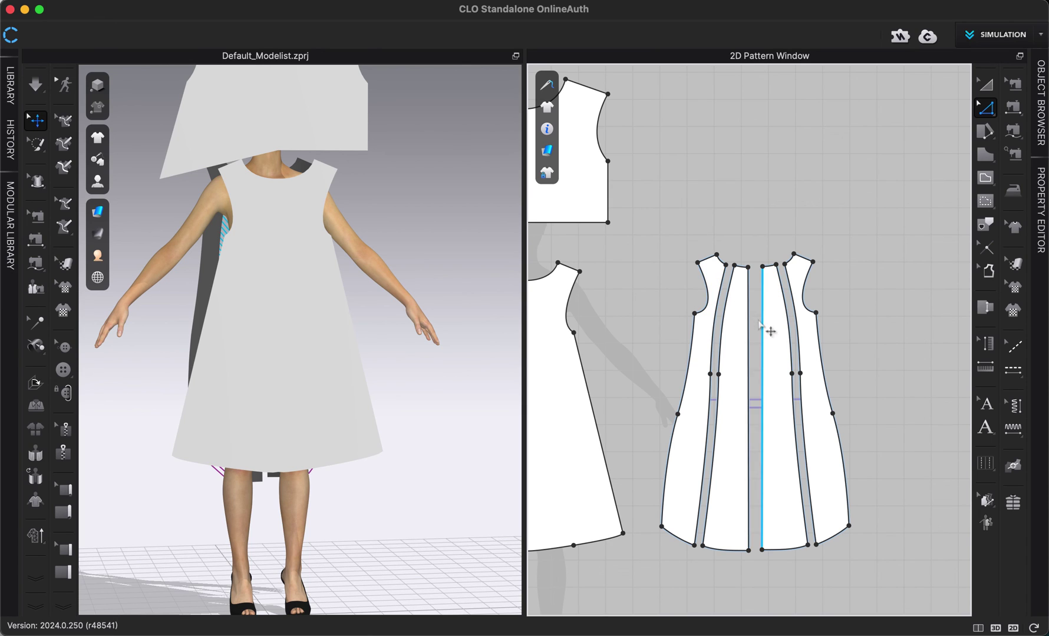
scroll(760, 327, "up", 2)
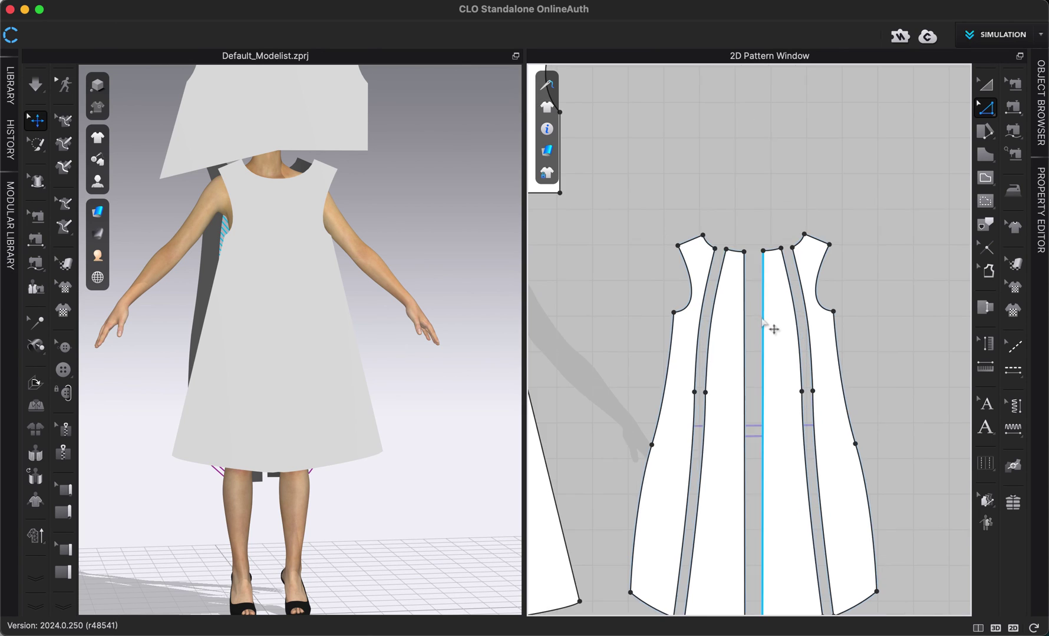
scroll(761, 335, "up", 2)
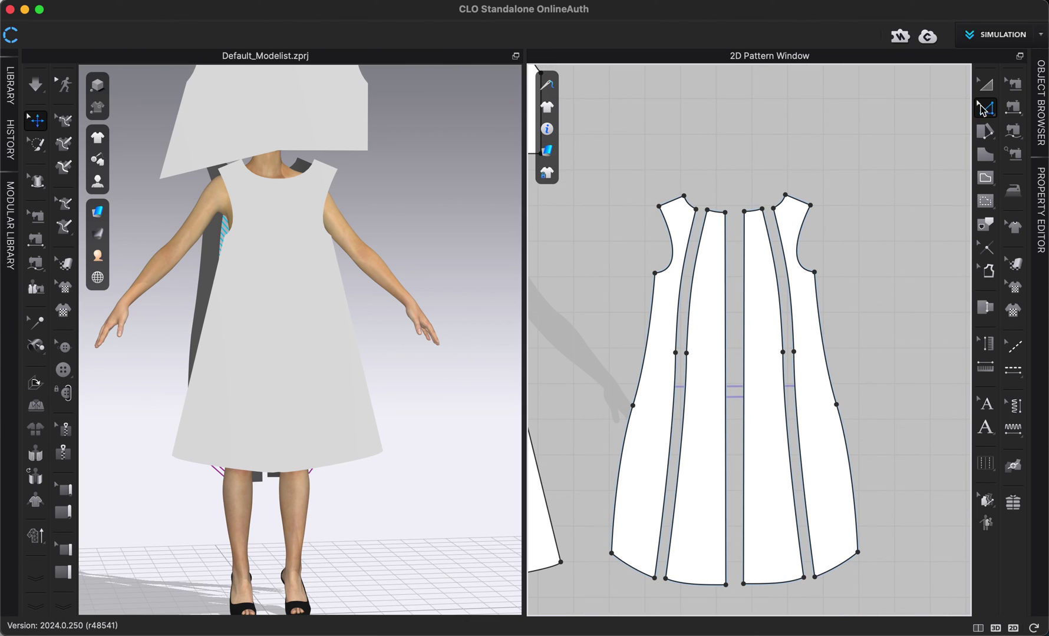
right_click(744, 311)
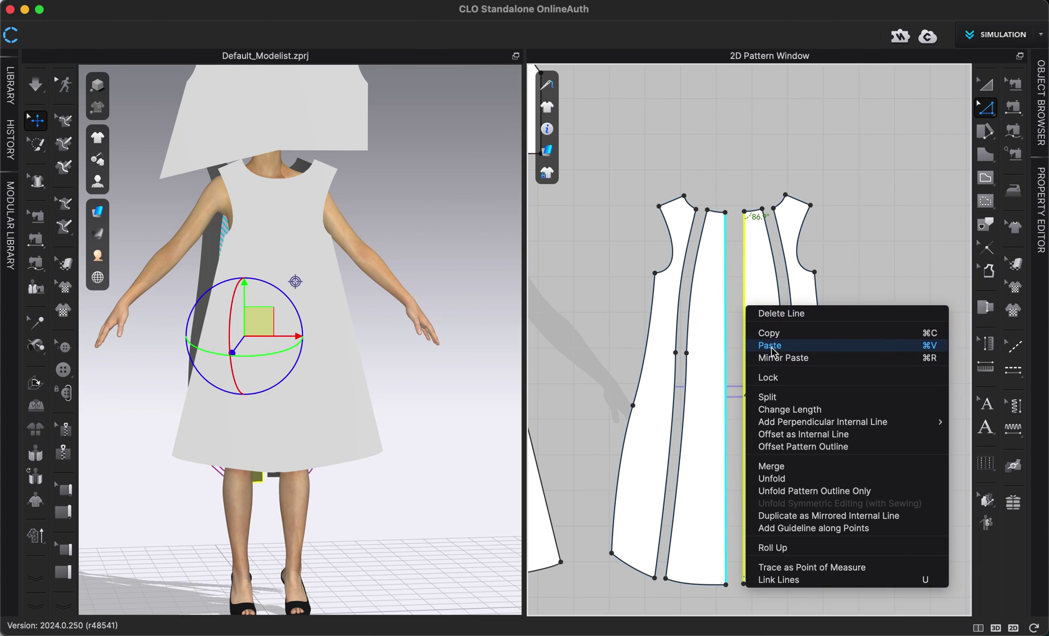
Merge the two centre-back panels into one piece and nudge it slightly left.
left_click(774, 467)
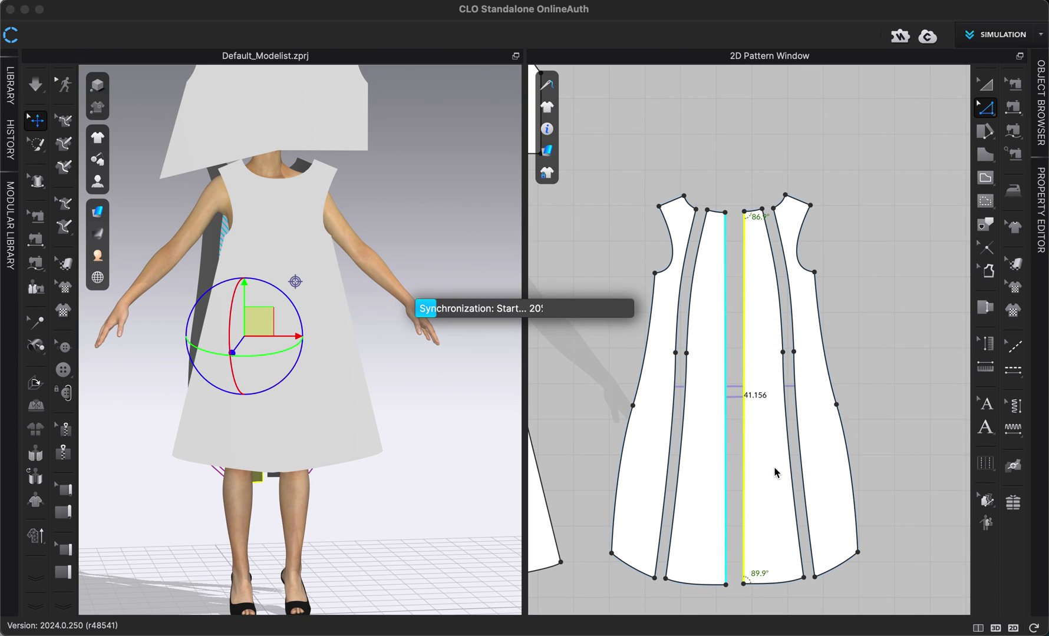
left_click(855, 395)
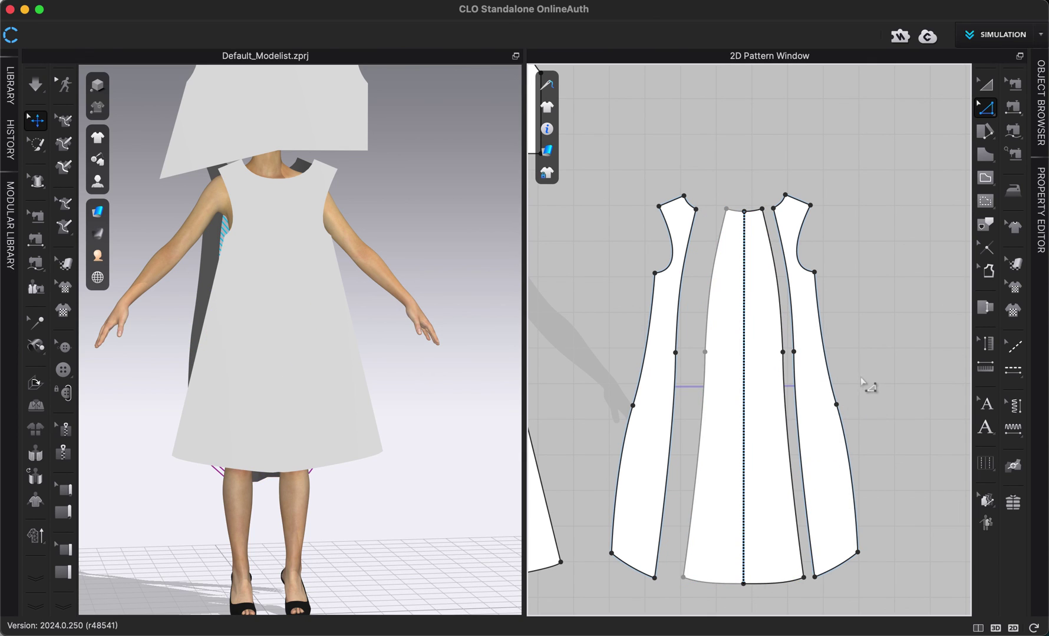
left_click(986, 85)
left_click(755, 370)
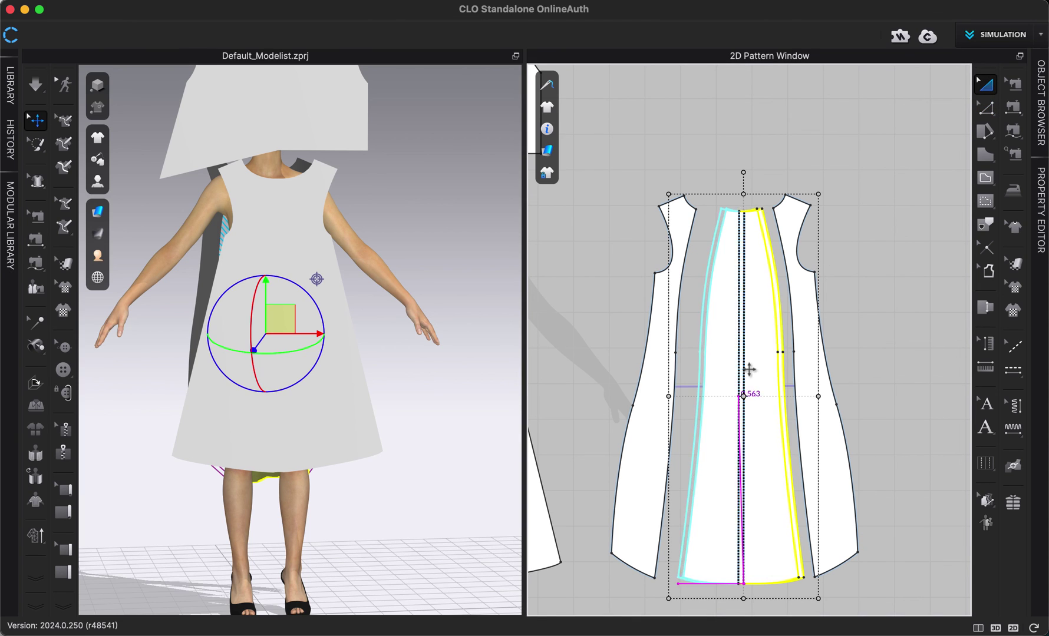
left_click_drag(744, 377, 722, 375)
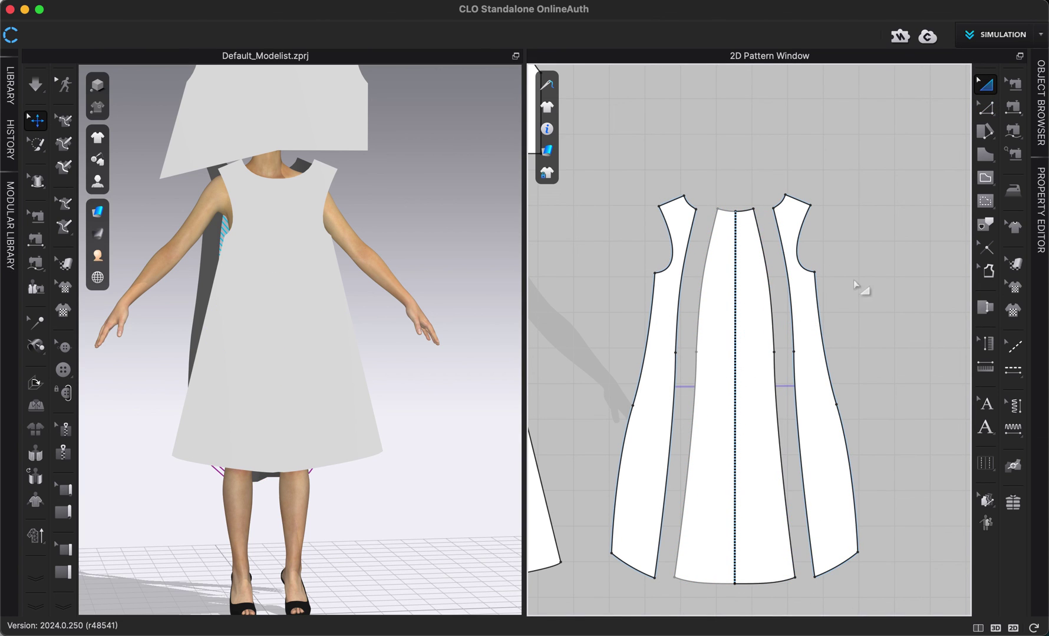
Zoom out and pan the pattern view to bring the bodice area back into view.
scroll(854, 304, "down", 3)
middle_click_drag(690, 298, 776, 351)
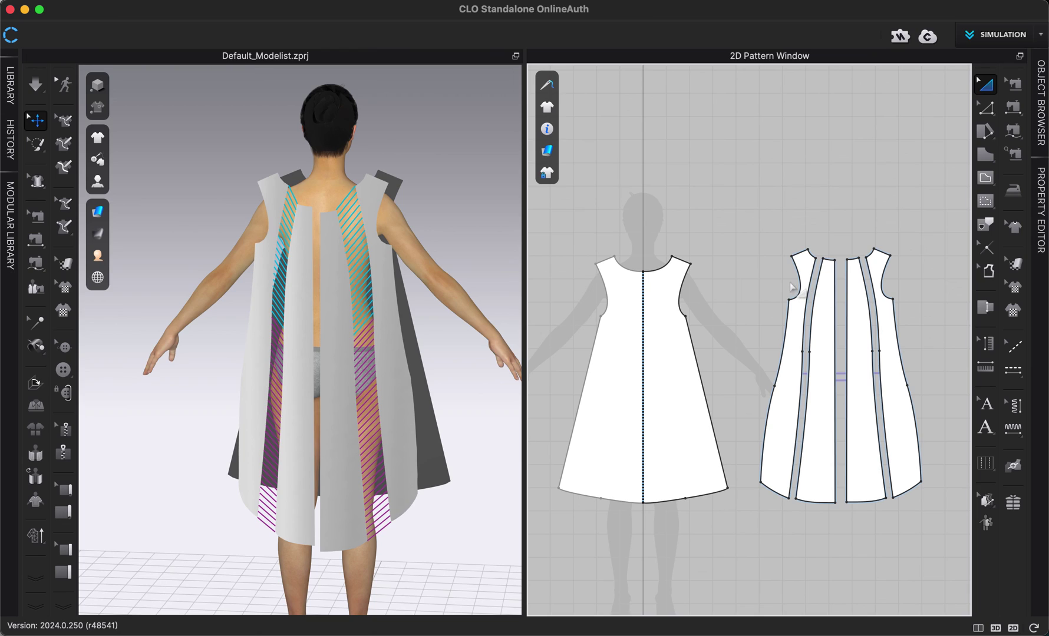
left_click(985, 108)
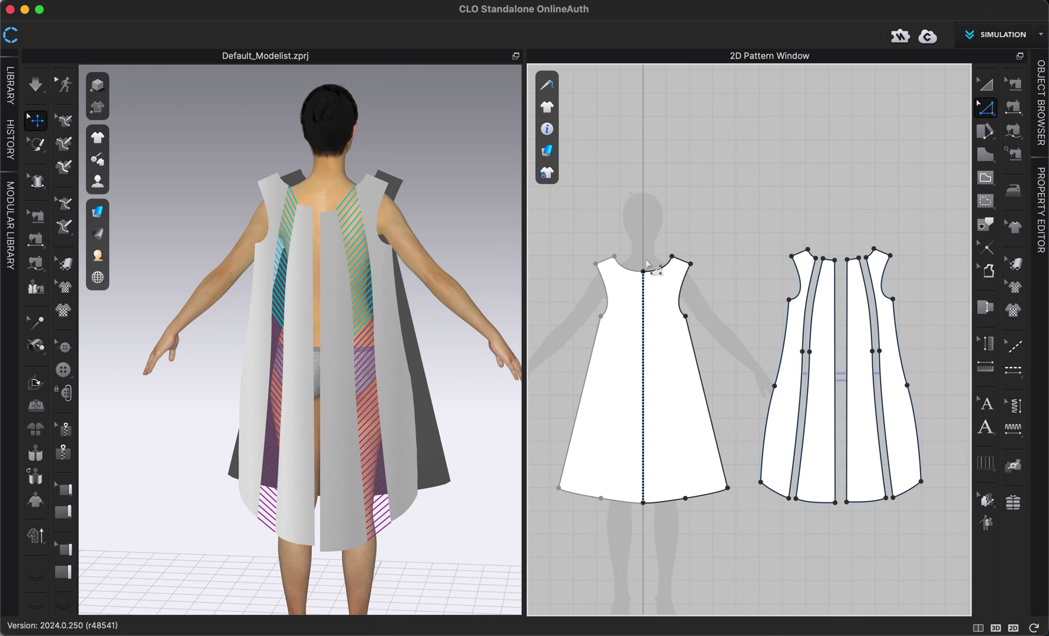
Unlink the two left back panels from their mirrored counterparts with Remove Linked Editing.
left_click(644, 362)
left_click(648, 361)
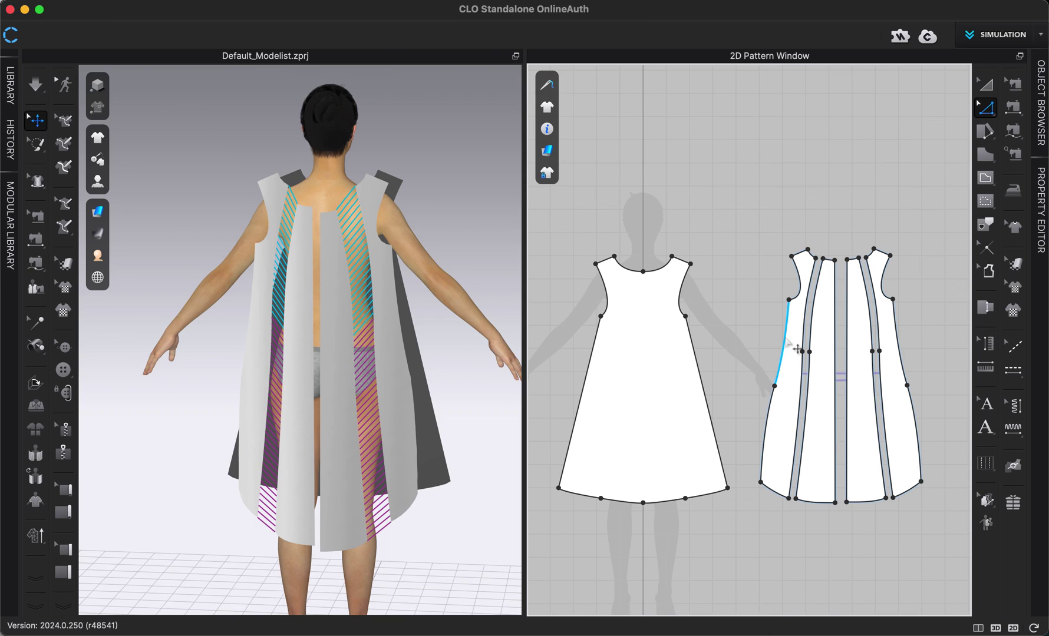
left_click(984, 84)
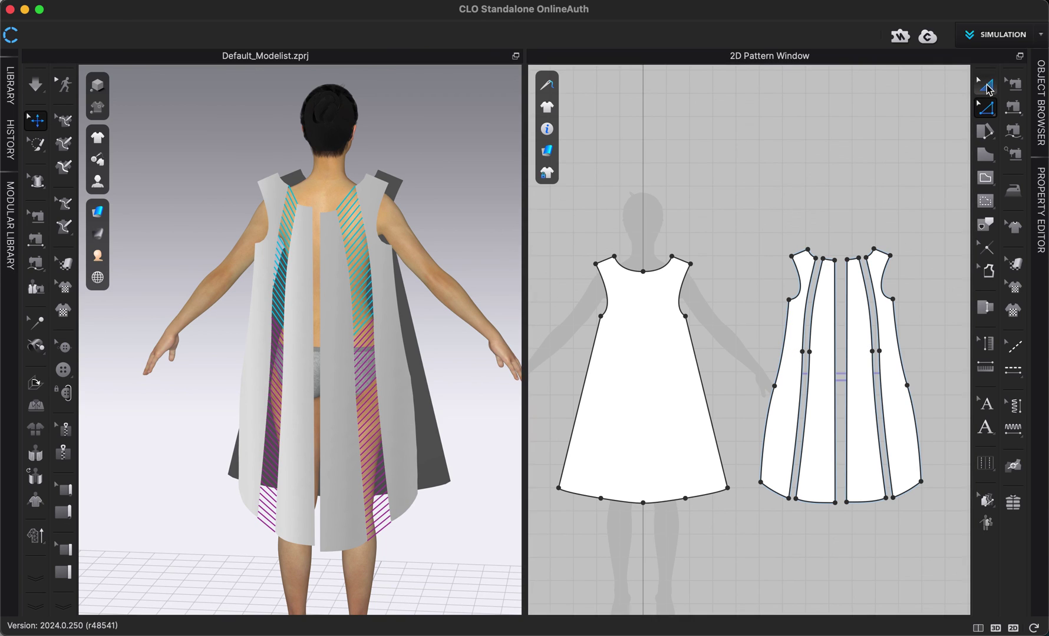
left_click(799, 323)
left_click(822, 321, "shift")
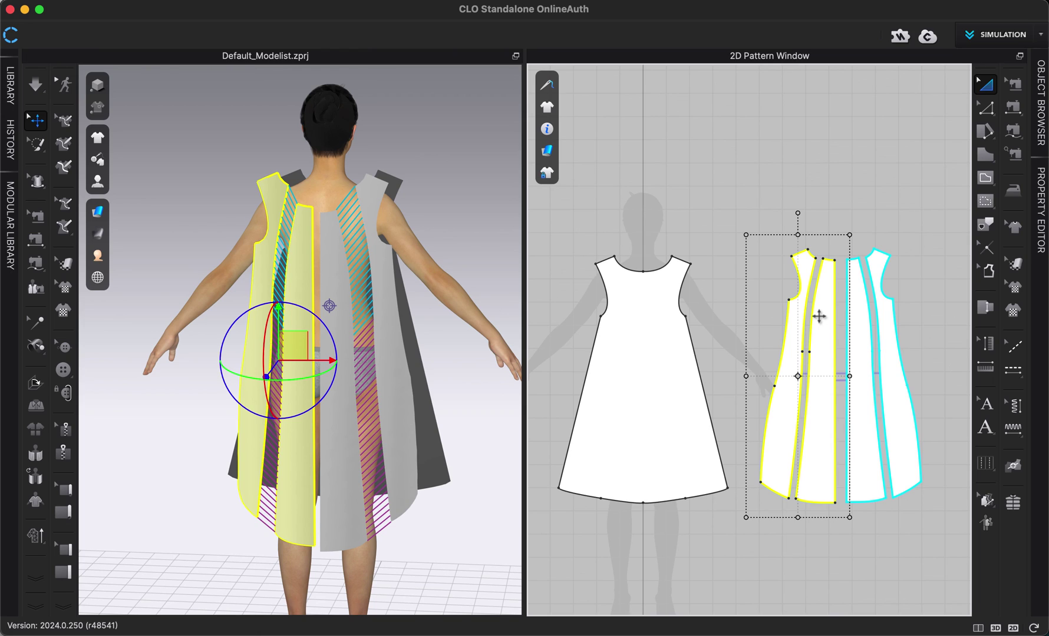
right_click(819, 319)
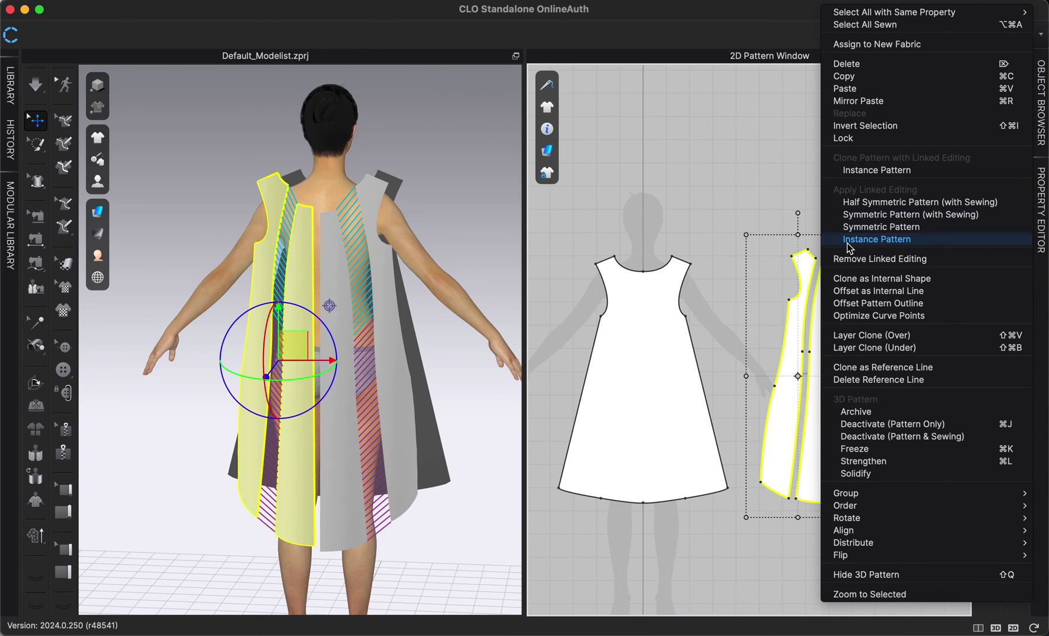
left_click(879, 260)
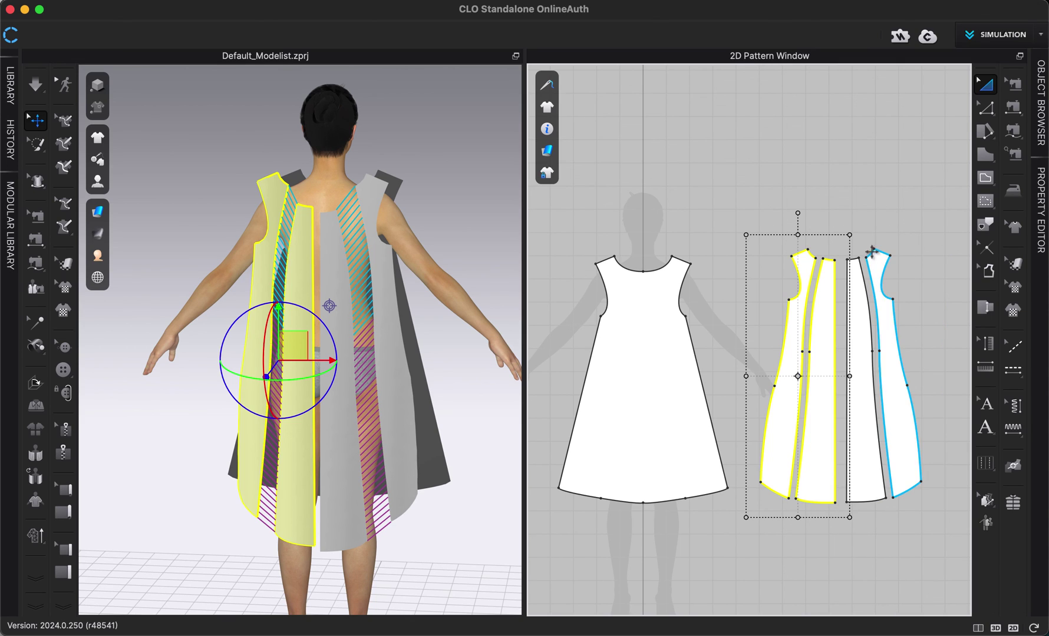
Pull the left back panel's bottom-left corner outward.
left_click(837, 214)
left_click(983, 109)
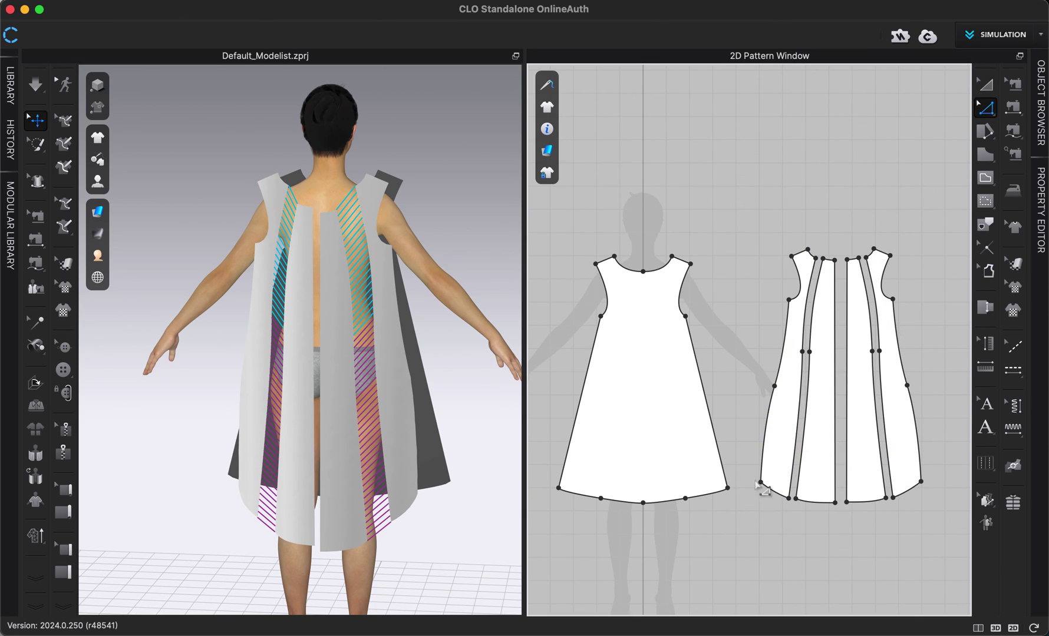
left_click_drag(762, 485, 746, 492)
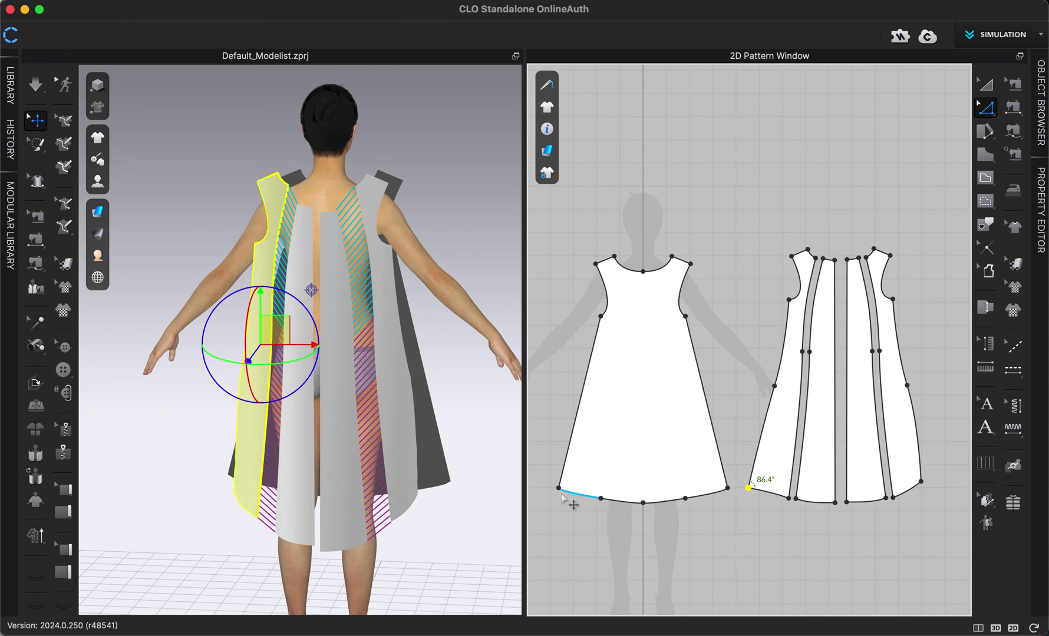